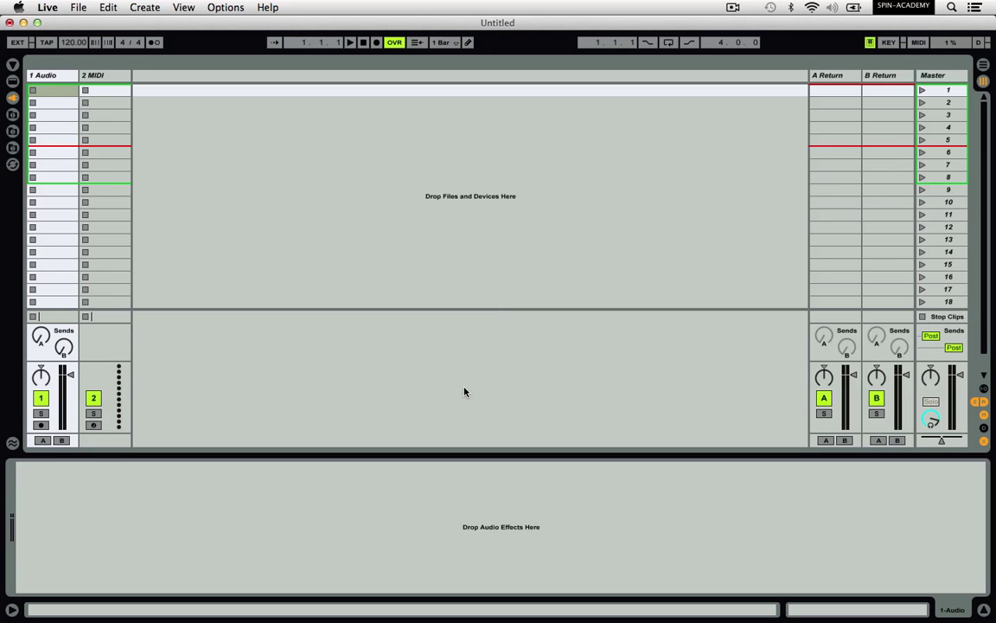
- Toggle twice between Arrangement and Session View, finishing in Session View with its clip grid
{"action": "key", "text": "Tab"}
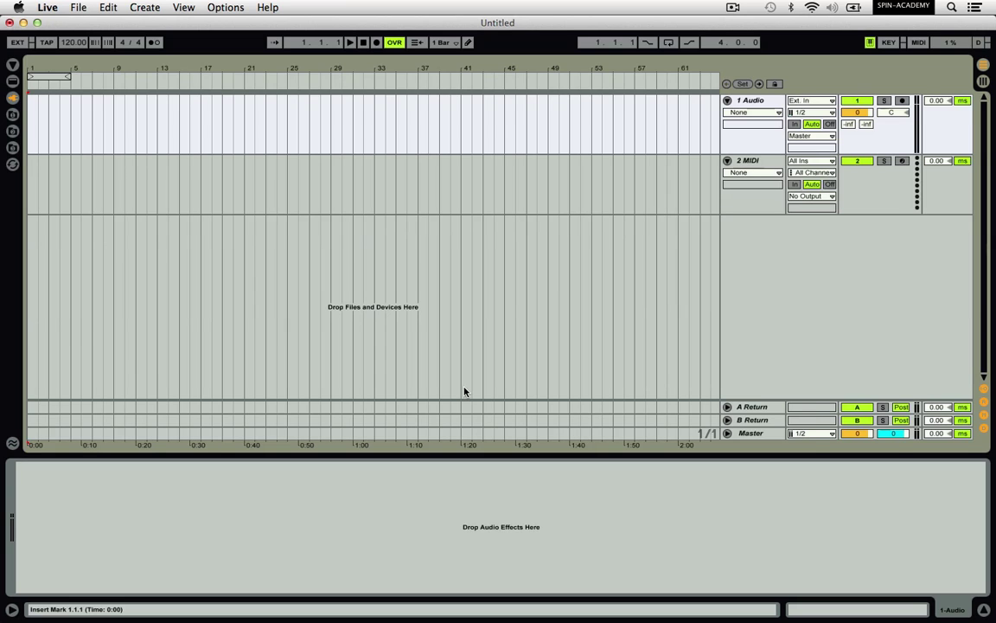
{"action": "key", "text": "Tab"}
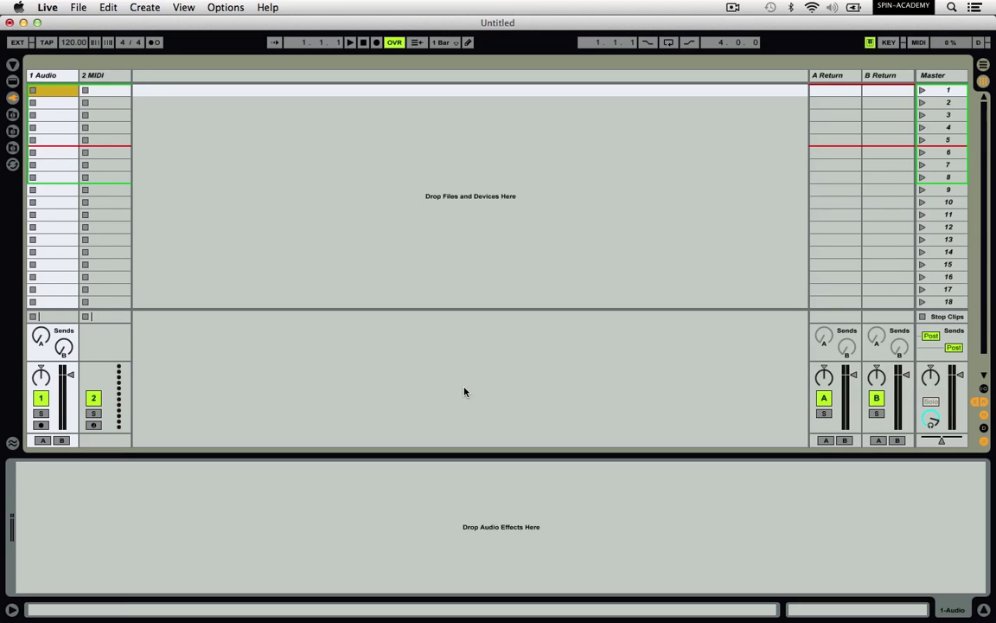
{"action": "key", "text": "Tab"}
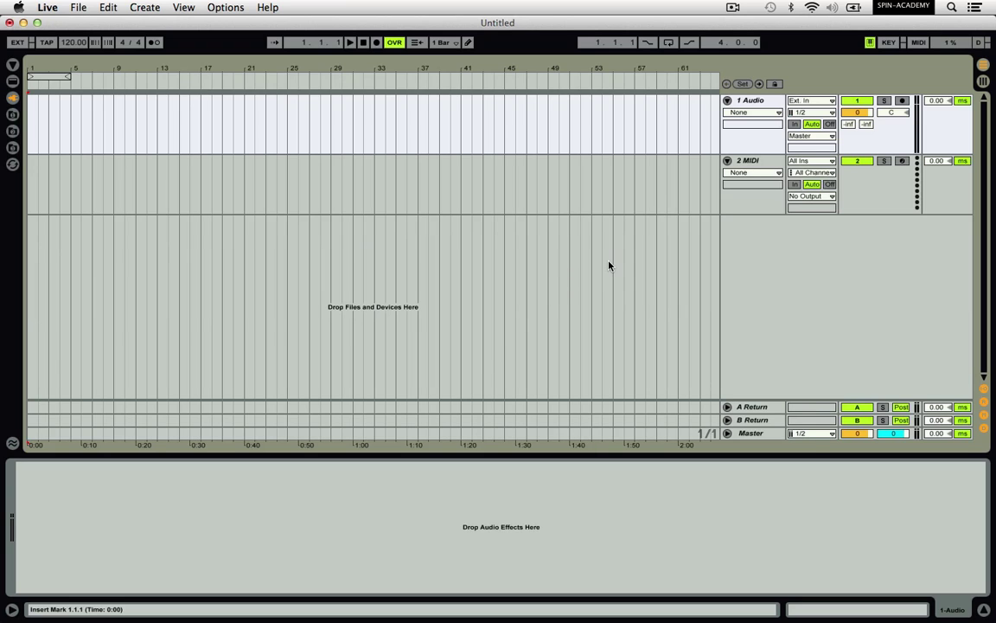
{"action": "key", "text": "Tab"}
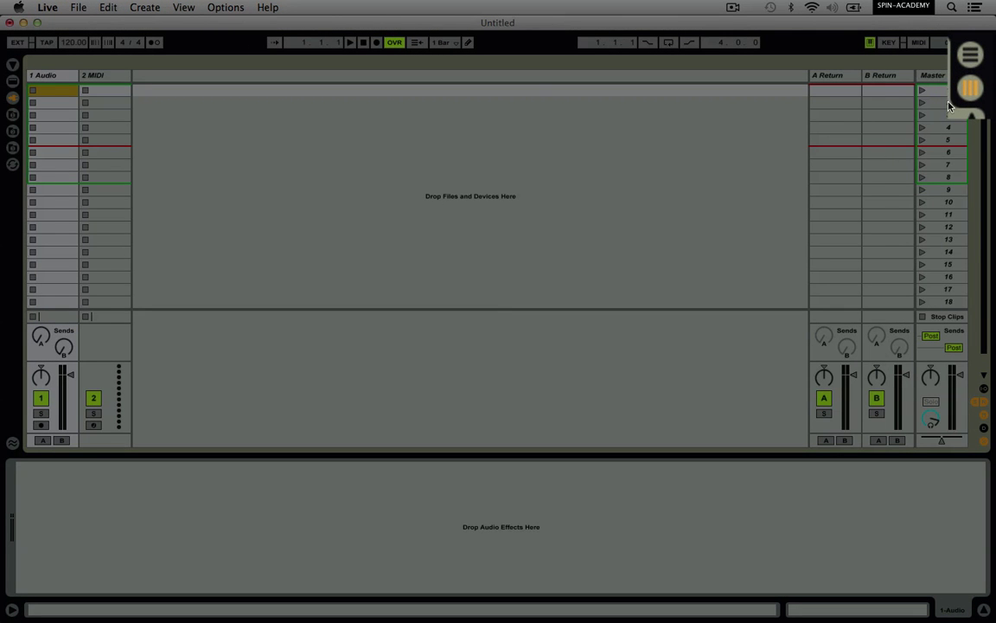
{"action": "left_click", "coordinate": [972, 57]}
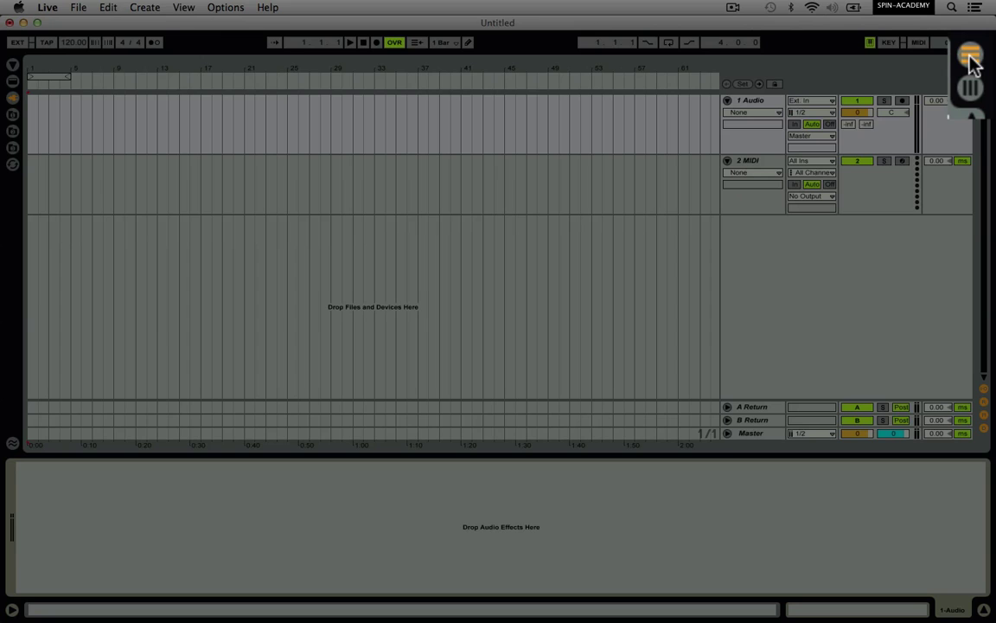
{"action": "left_click", "coordinate": [972, 90]}
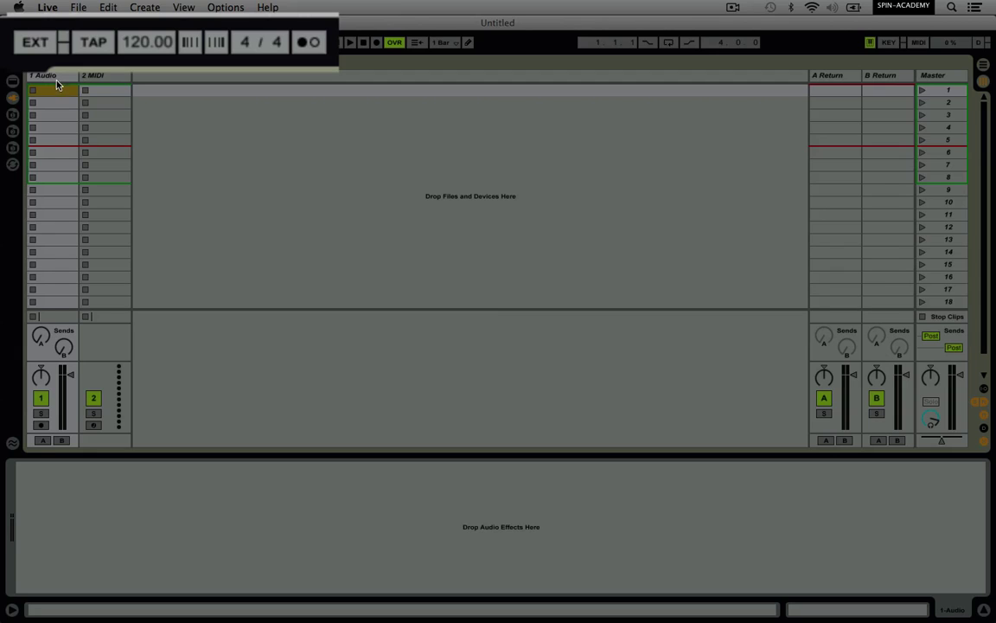
{"action": "left_click", "coordinate": [95, 40]}
{"action": "left_click", "coordinate": [95, 40]}
{"action": "left_click", "coordinate": [95, 40]}
{"action": "left_click", "coordinate": [95, 39]}
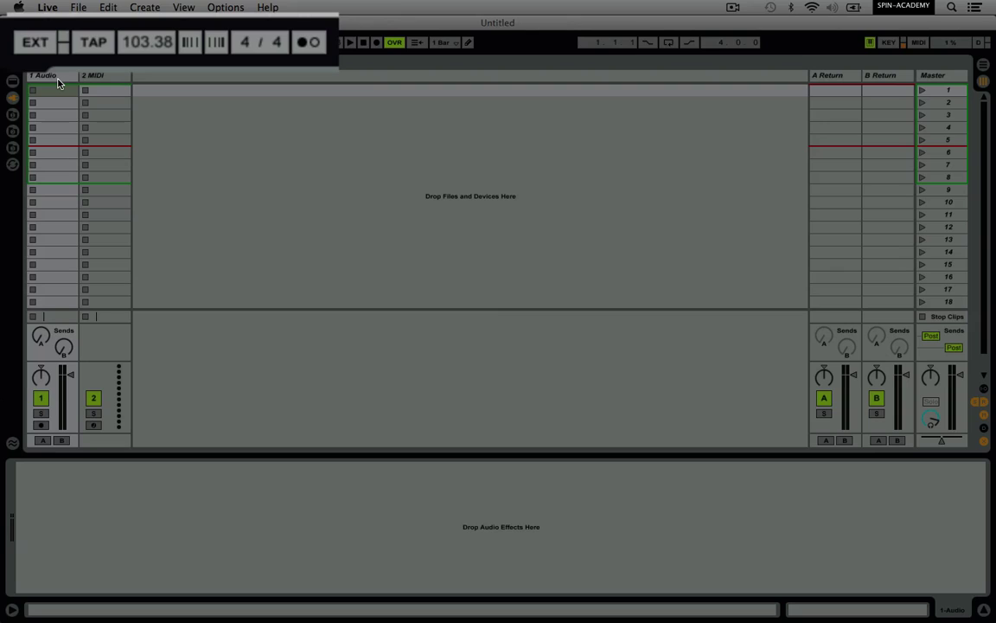
{"action": "key", "text": "super+z"}
{"action": "mouse_move", "coordinate": [121, 37]}
{"action": "left_mouse_down"}
{"action": "mouse_move", "coordinate": [122, 18]}
{"action": "mouse_move", "coordinate": [135, 45]}
{"action": "left_mouse_up"}
{"action": "type", "text": "120"}
{"action": "key", "text": "Return"}
{"action": "left_click", "coordinate": [70, 90]}
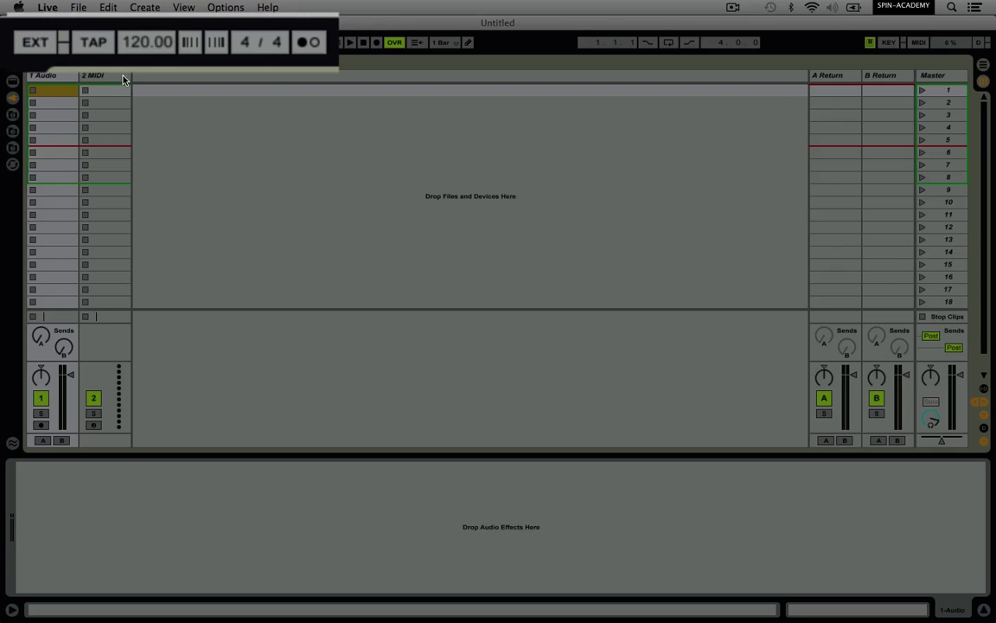
{"action": "mouse_move", "coordinate": [252, 44]}
{"action": "left_mouse_down"}
{"action": "mouse_move", "coordinate": [252, 25]}
{"action": "mouse_move", "coordinate": [253, 45]}
{"action": "left_mouse_up"}
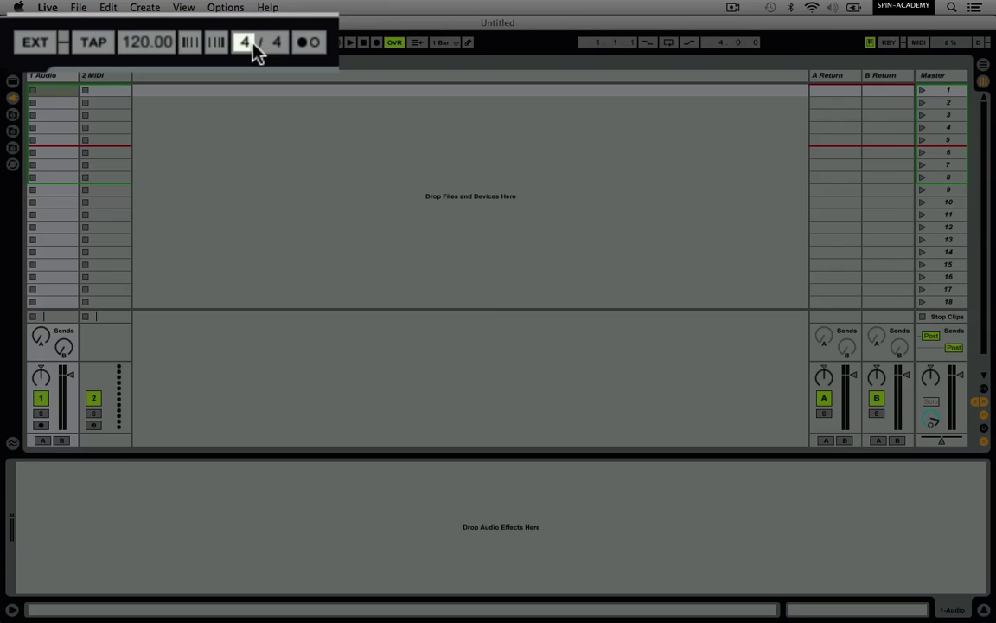
{"action": "left_click", "coordinate": [136, 76]}
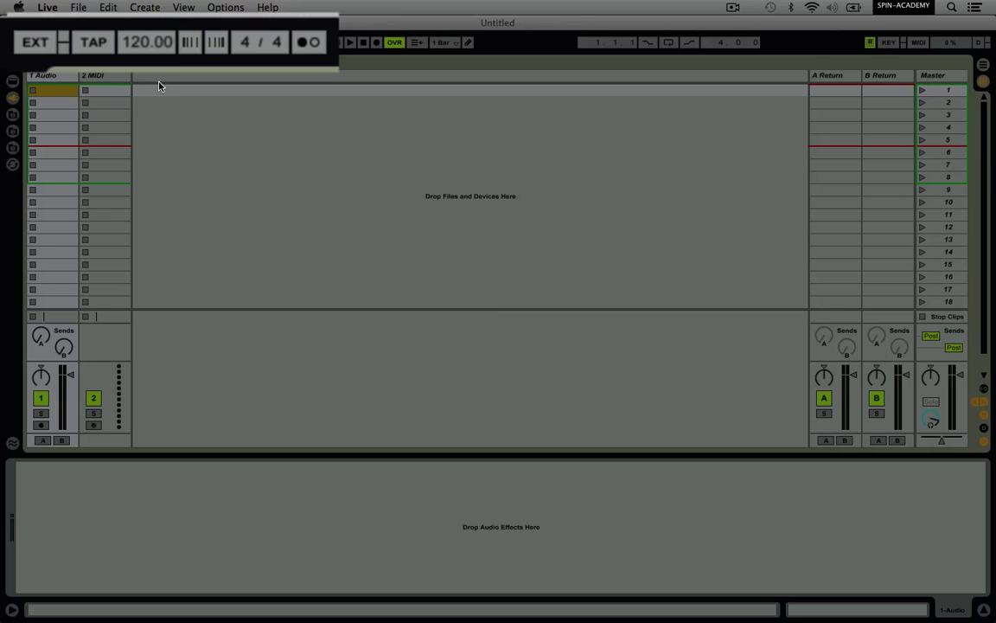
- Turn the metronome on and give it a 1 Bar count-in
{"action": "left_click", "coordinate": [310, 43]}
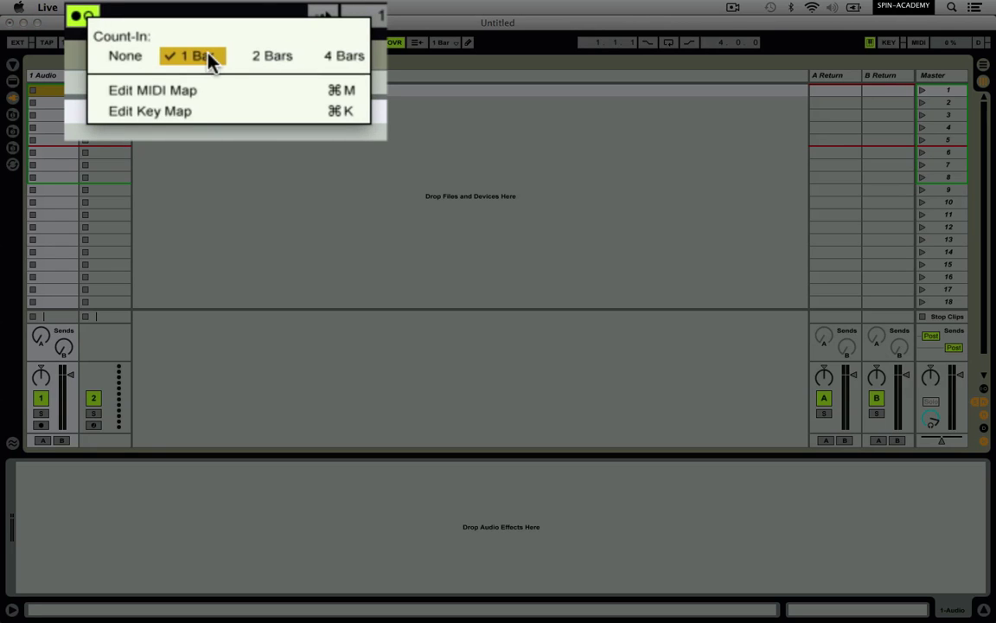
{"action": "left_click", "coordinate": [185, 57]}
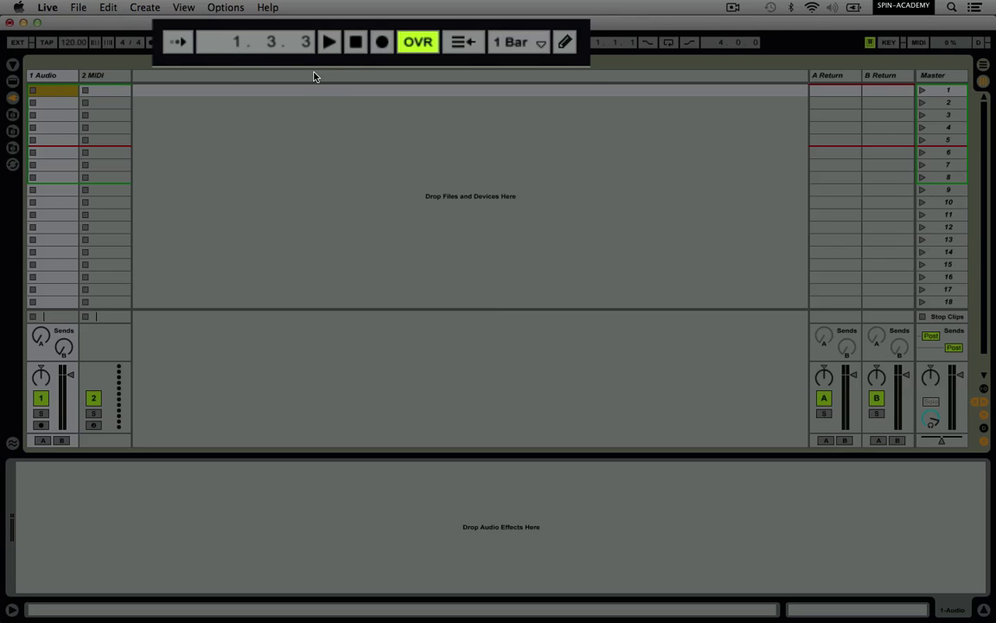
- Move the song position to a later bar, then type beat values to reset it to 1.1.1
{"action": "mouse_move", "coordinate": [236, 49]}
{"action": "left_mouse_down"}
{"action": "mouse_move", "coordinate": [236, 35]}
{"action": "mouse_move", "coordinate": [236, 49]}
{"action": "left_mouse_up"}
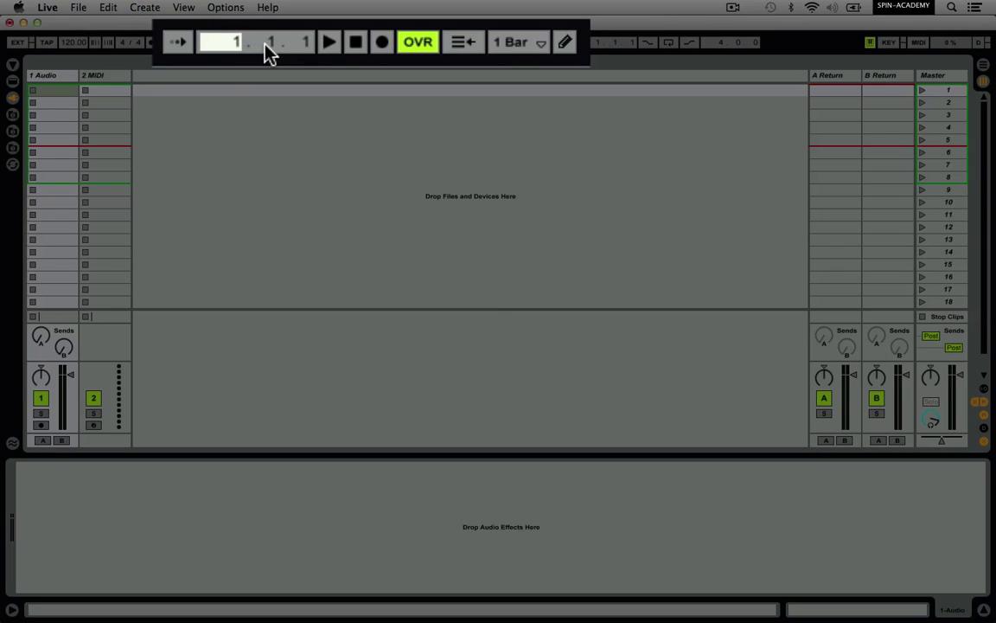
{"action": "left_click", "coordinate": [263, 44]}
{"action": "type", "text": "2"}
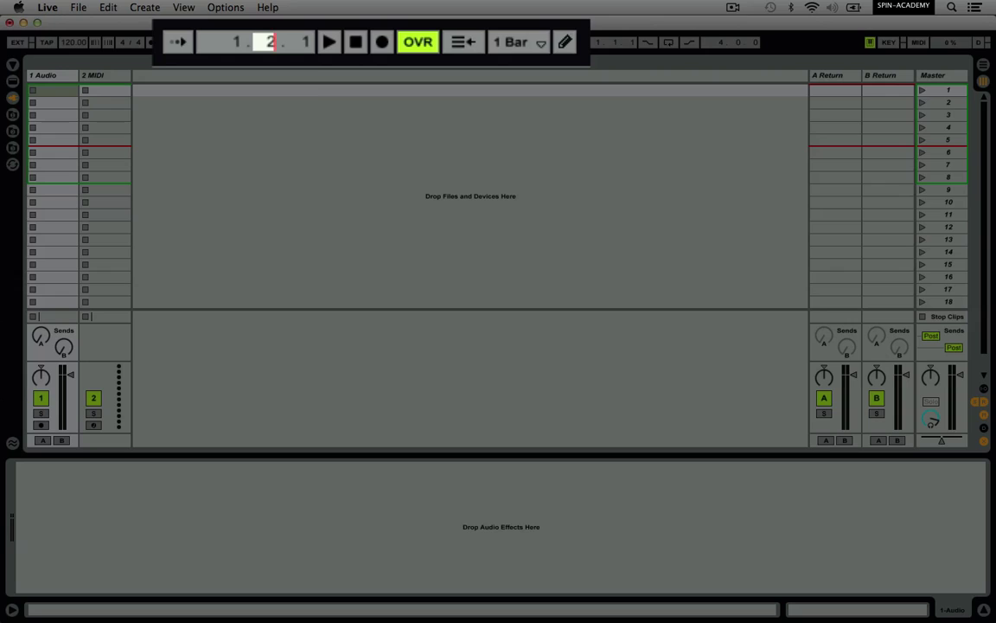
{"action": "key", "text": "Tab"}
{"action": "key", "text": "shift+Tab"}
{"action": "type", "text": "1"}
{"action": "key", "text": "Return"}
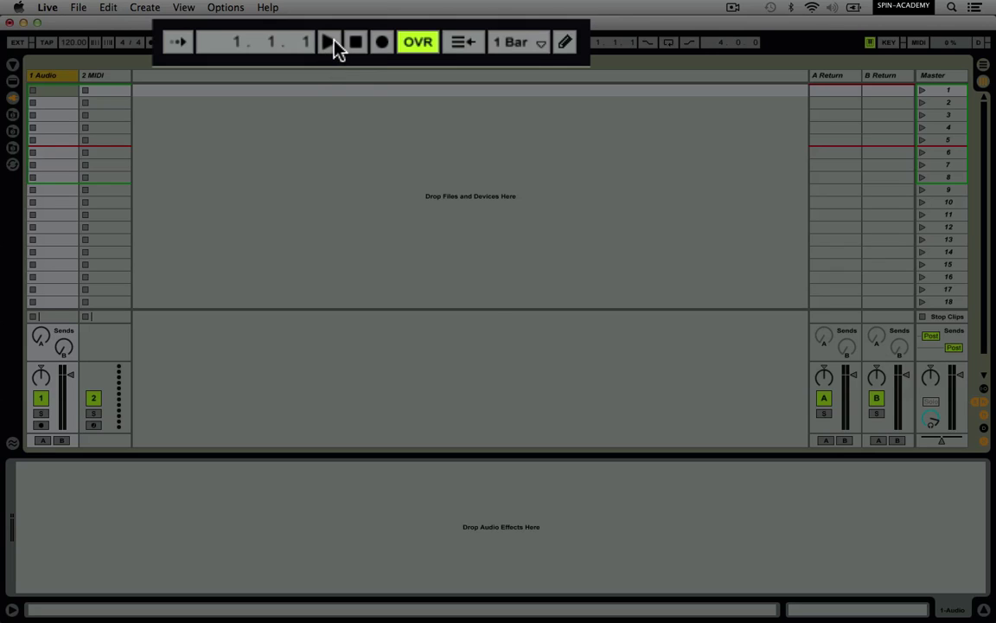
{"action": "left_click", "coordinate": [334, 40]}
{"action": "left_click", "coordinate": [335, 43]}
{"action": "left_click", "coordinate": [335, 43]}
{"action": "left_click", "coordinate": [335, 44]}
{"action": "key", "text": "space"}
{"action": "left_click", "coordinate": [356, 44]}
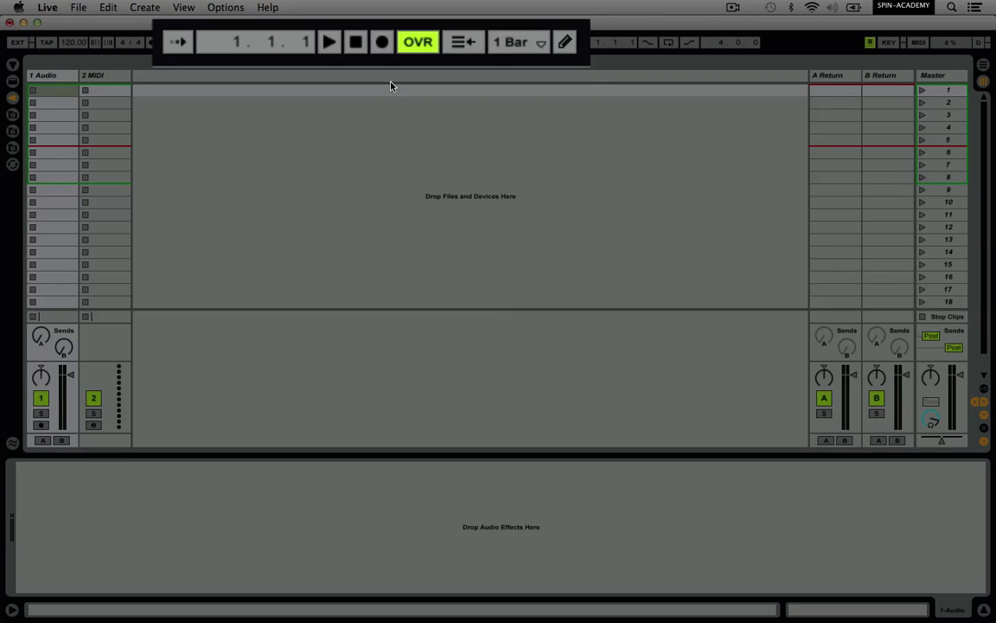
{"action": "left_click", "coordinate": [419, 43]}
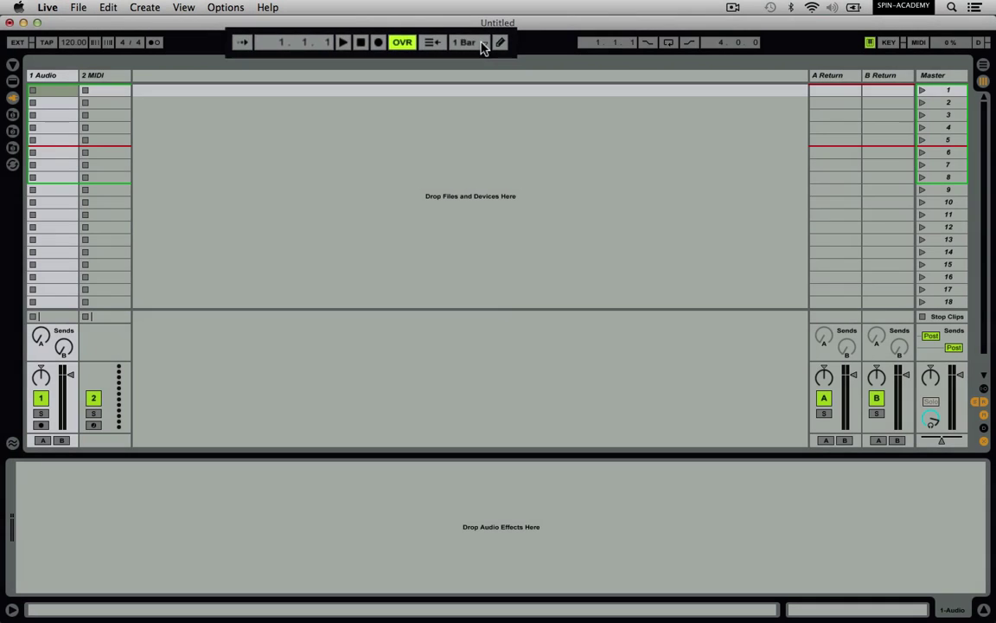
{"action": "left_click", "coordinate": [481, 44]}
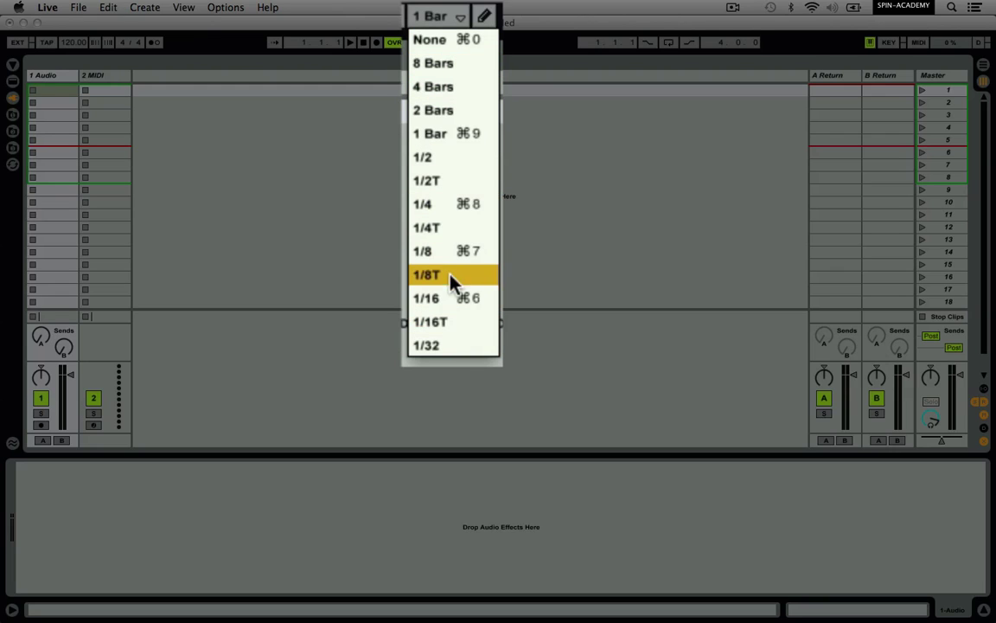
{"action": "left_click", "coordinate": [441, 142]}
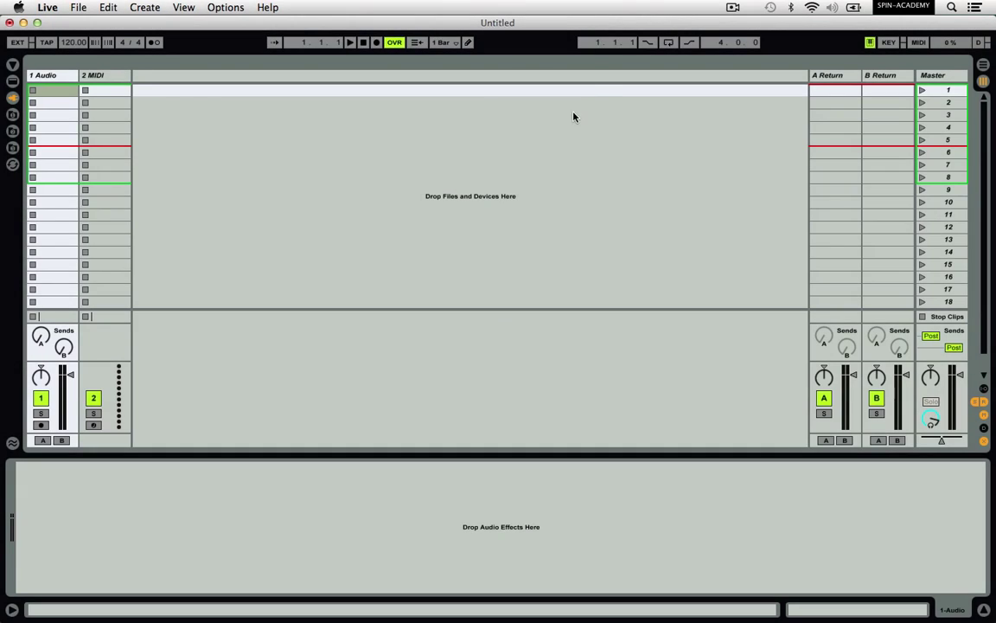
- In Arrangement View, move the loop start later, then reset it to 1.1.1, keeping the 4-bar length
{"action": "key", "text": "Tab"}
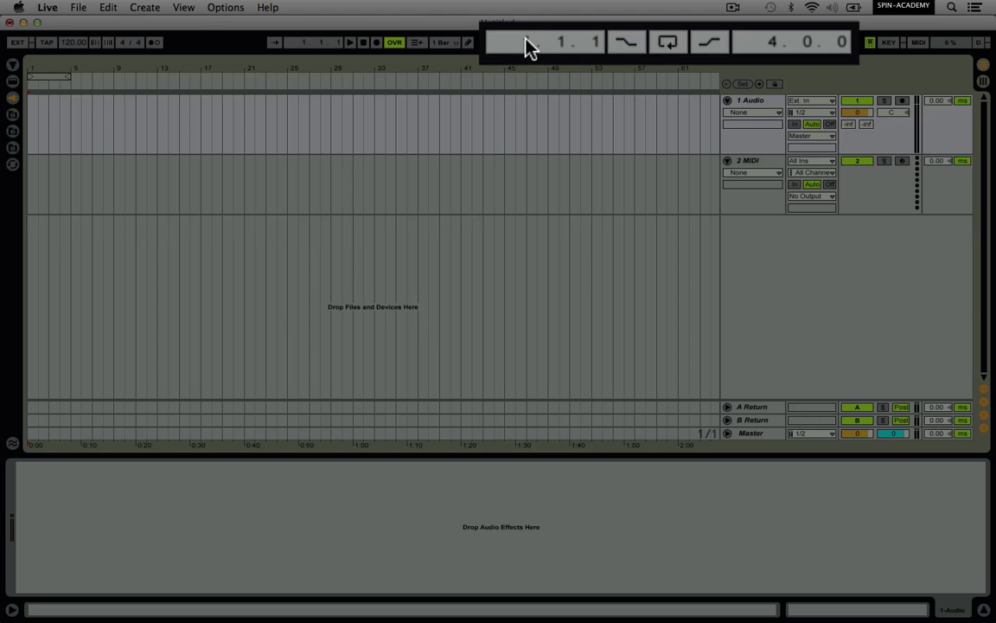
{"action": "mouse_move", "coordinate": [523, 43]}
{"action": "left_mouse_down"}
{"action": "mouse_move", "coordinate": [523, 23]}
{"action": "mouse_move", "coordinate": [530, 59]}
{"action": "left_mouse_up"}
{"action": "left_click", "coordinate": [526, 37]}
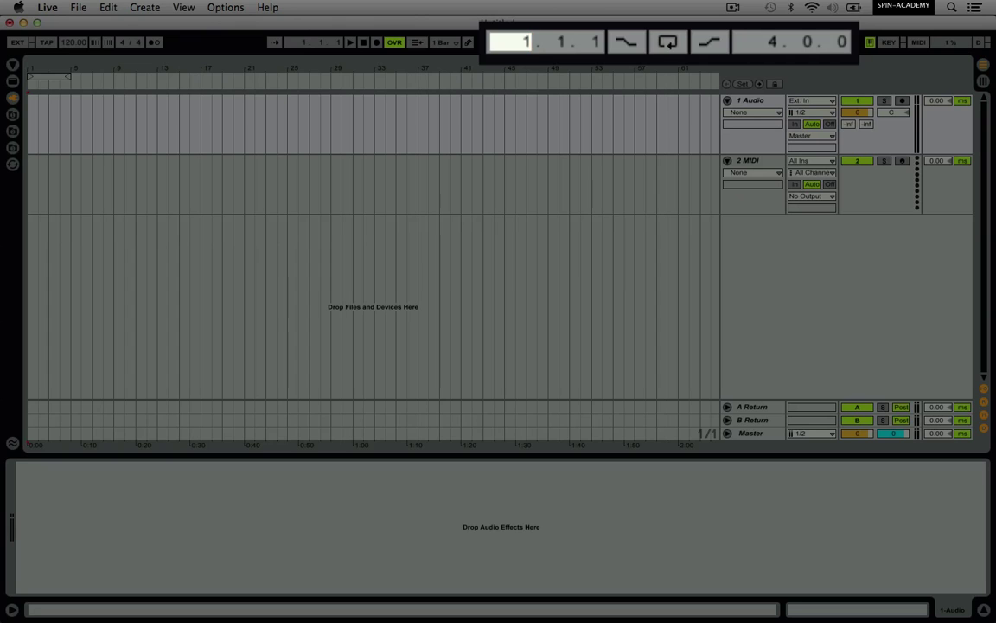
{"action": "key", "text": "Tab"}
{"action": "type", "text": "2"}
{"action": "key", "text": "Tab"}
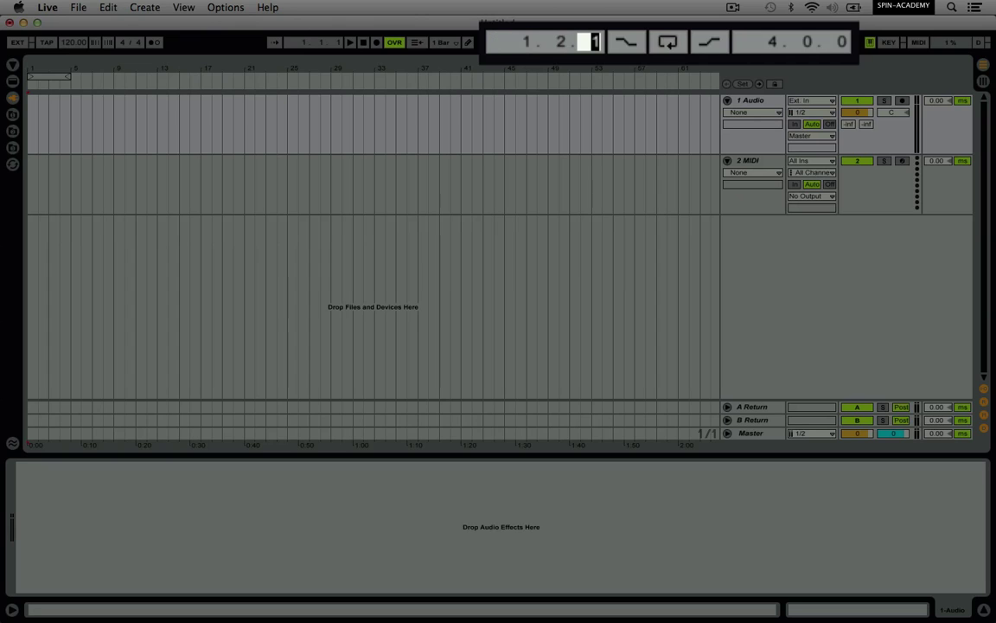
{"action": "left_click", "coordinate": [546, 39]}
{"action": "type", "text": "1"}
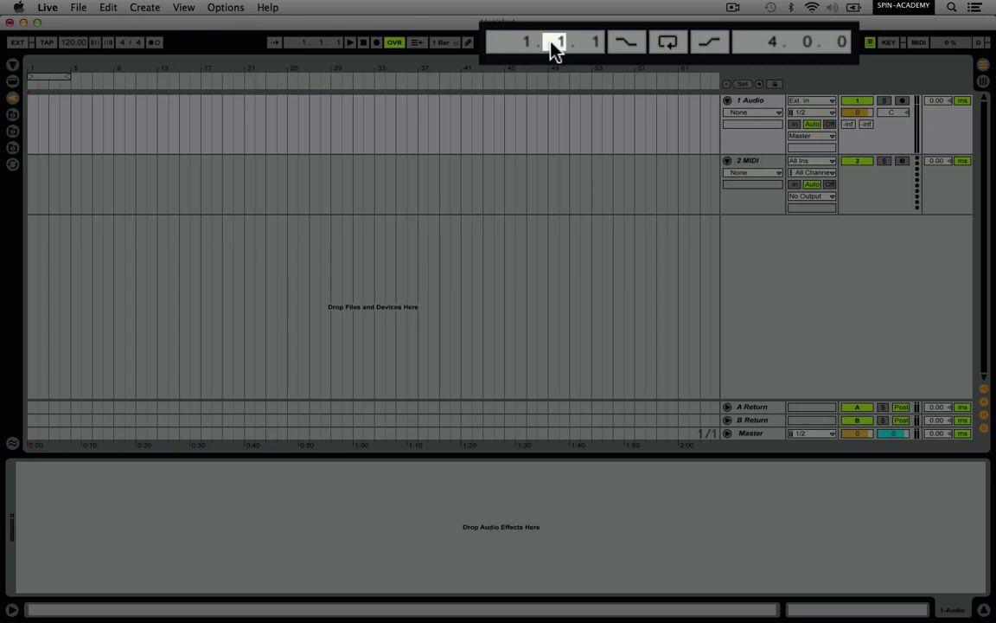
{"action": "left_click", "coordinate": [772, 47]}
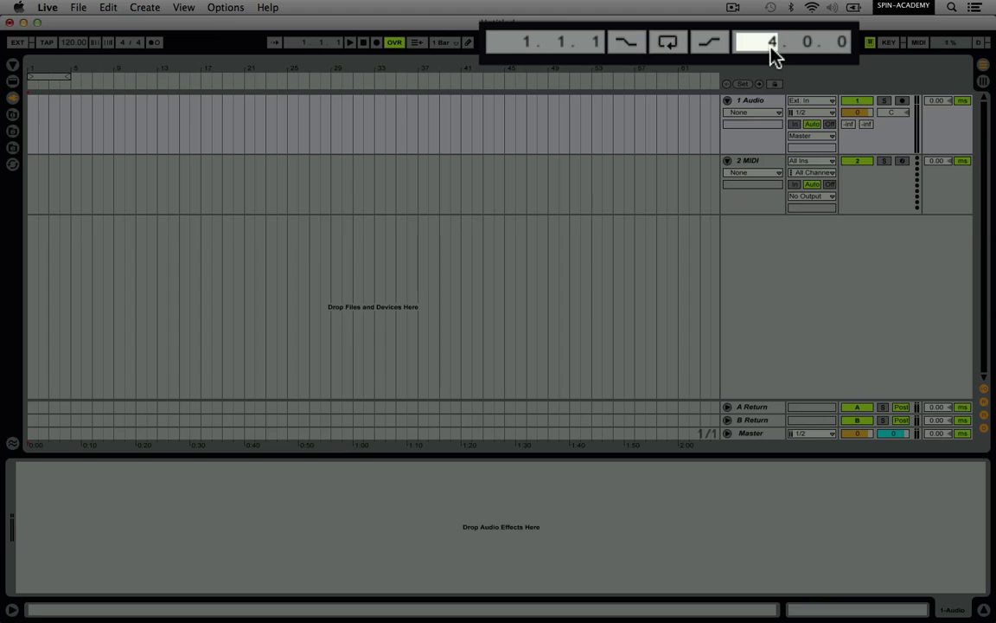
{"action": "mouse_move", "coordinate": [774, 56]}
{"action": "left_mouse_down"}
{"action": "mouse_move", "coordinate": [774, 30]}
{"action": "mouse_move", "coordinate": [775, 54]}
{"action": "left_mouse_up"}
{"action": "left_click", "coordinate": [668, 43]}
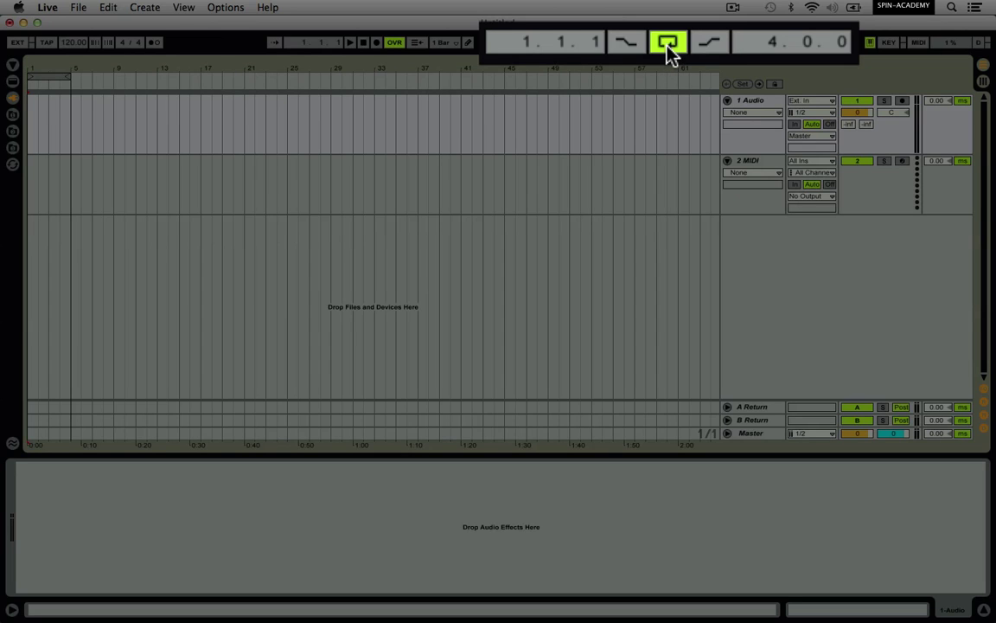
{"action": "left_click", "coordinate": [667, 45]}
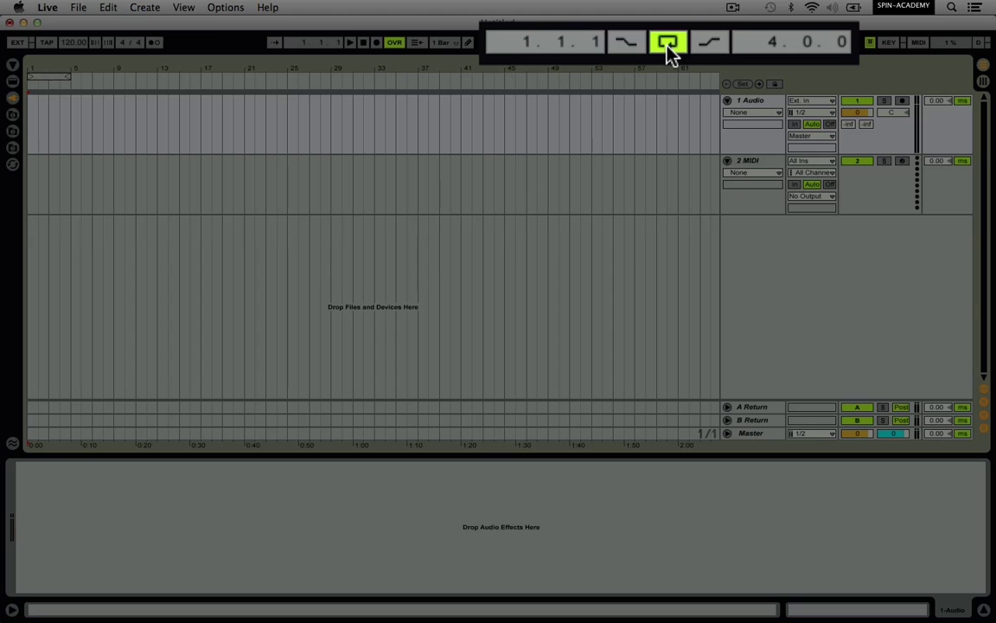
{"action": "left_click", "coordinate": [668, 45]}
{"action": "left_click", "coordinate": [626, 45]}
{"action": "left_click", "coordinate": [627, 45]}
{"action": "left_click", "coordinate": [709, 43]}
{"action": "left_click", "coordinate": [710, 43]}
{"action": "left_click", "coordinate": [628, 45]}
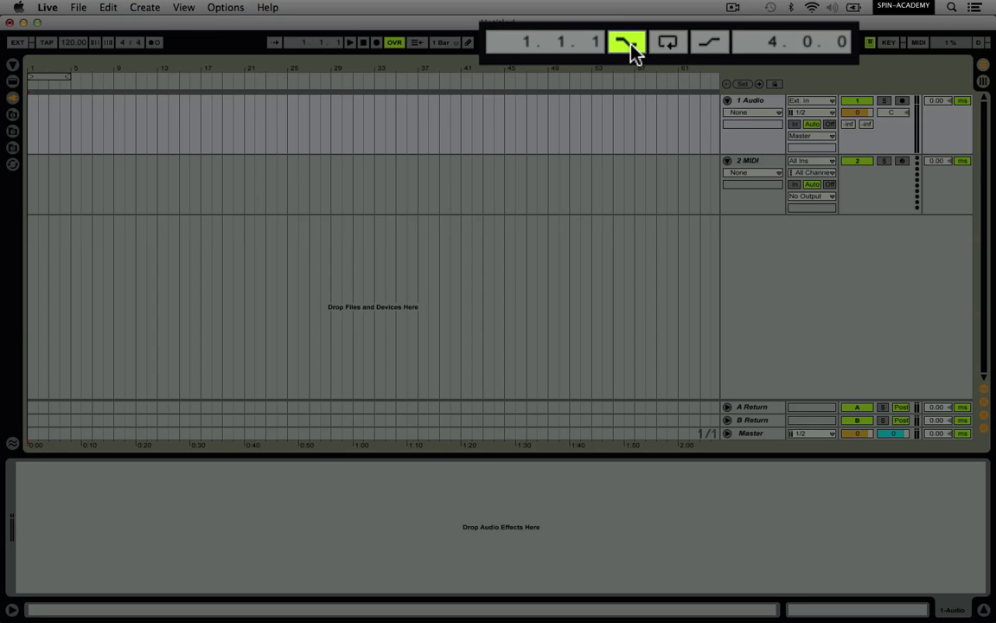
{"action": "left_click", "coordinate": [629, 47]}
{"action": "left_click", "coordinate": [711, 44]}
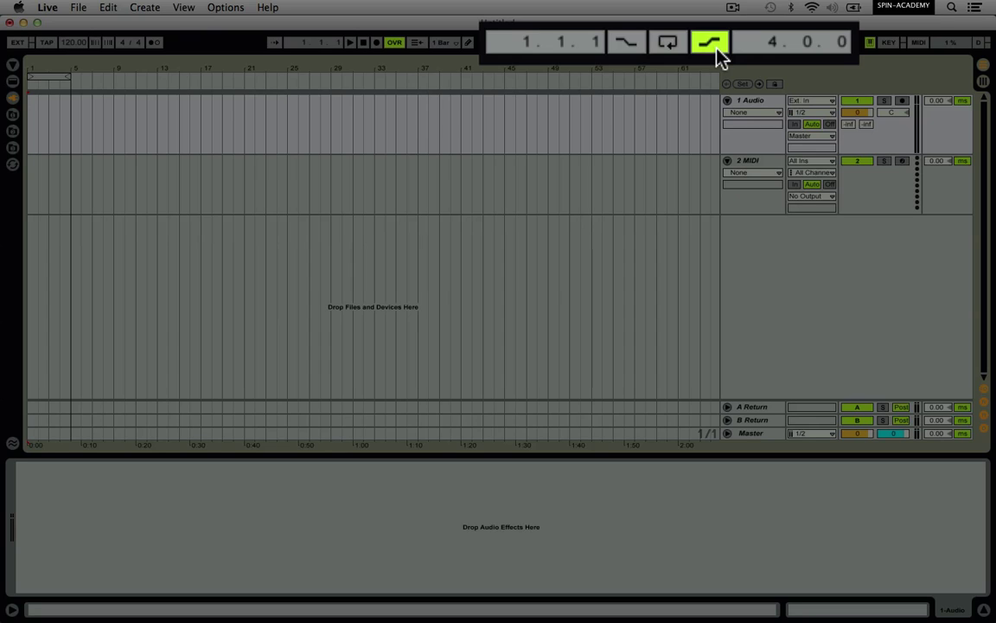
{"action": "left_click", "coordinate": [711, 43]}
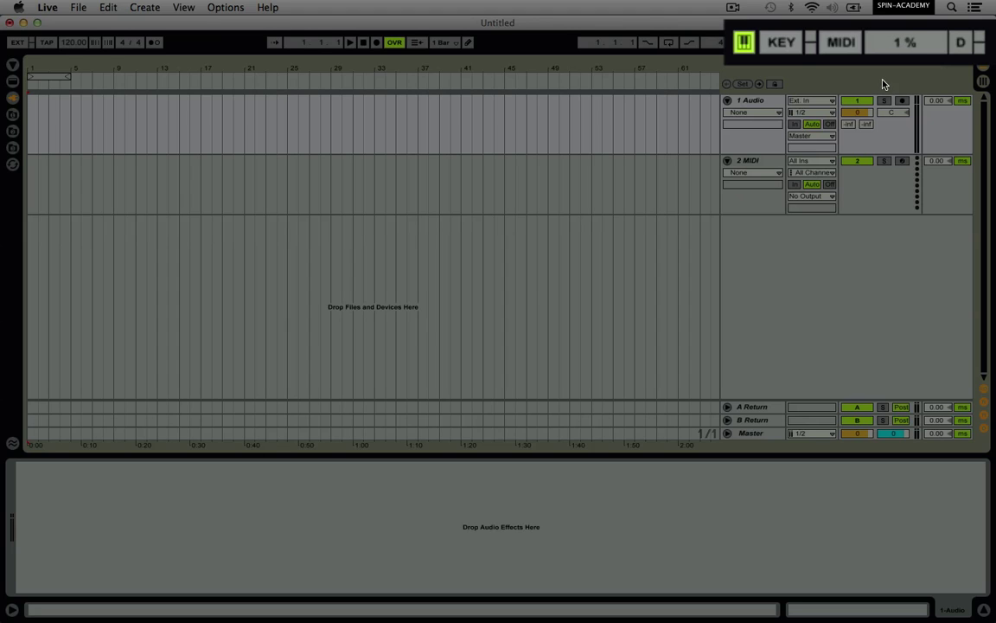
- In Key Map mode, map K to the 1 Audio Track Volume, then delete that mapping
{"action": "left_click", "coordinate": [777, 50]}
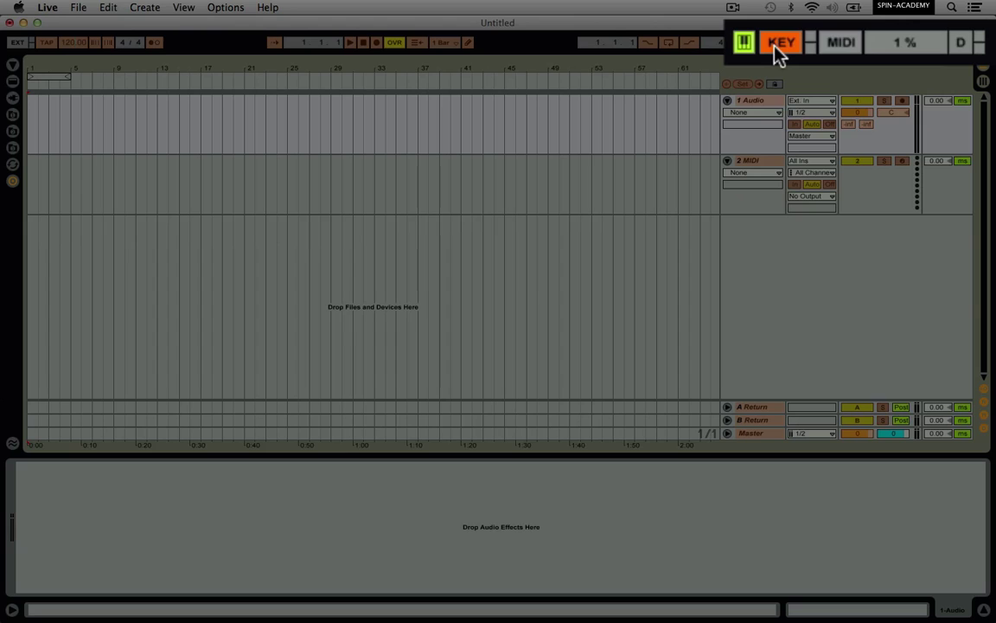
{"action": "left_click", "coordinate": [776, 52]}
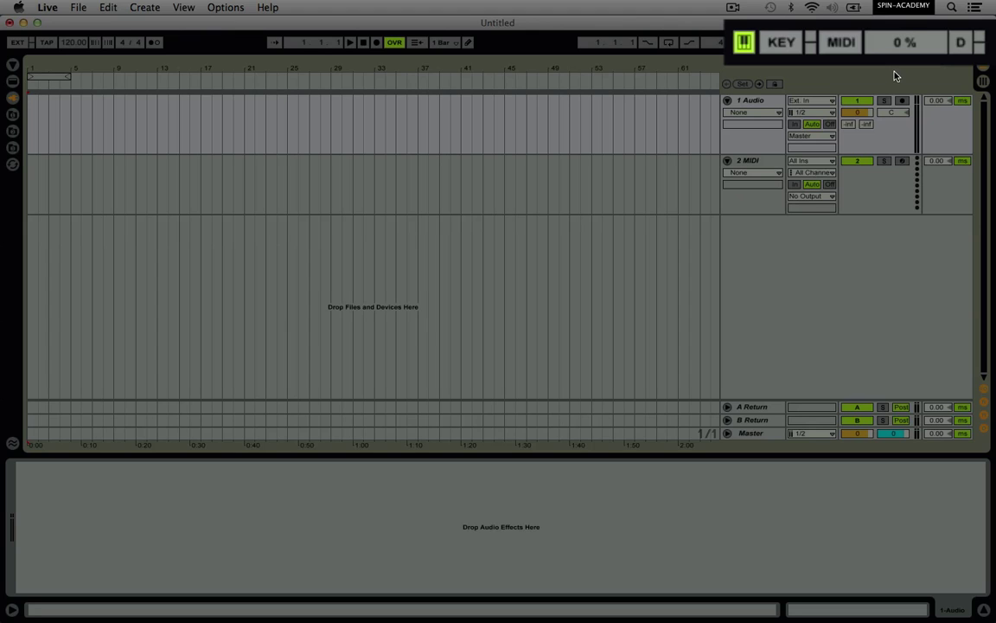
{"action": "left_click", "coordinate": [780, 48]}
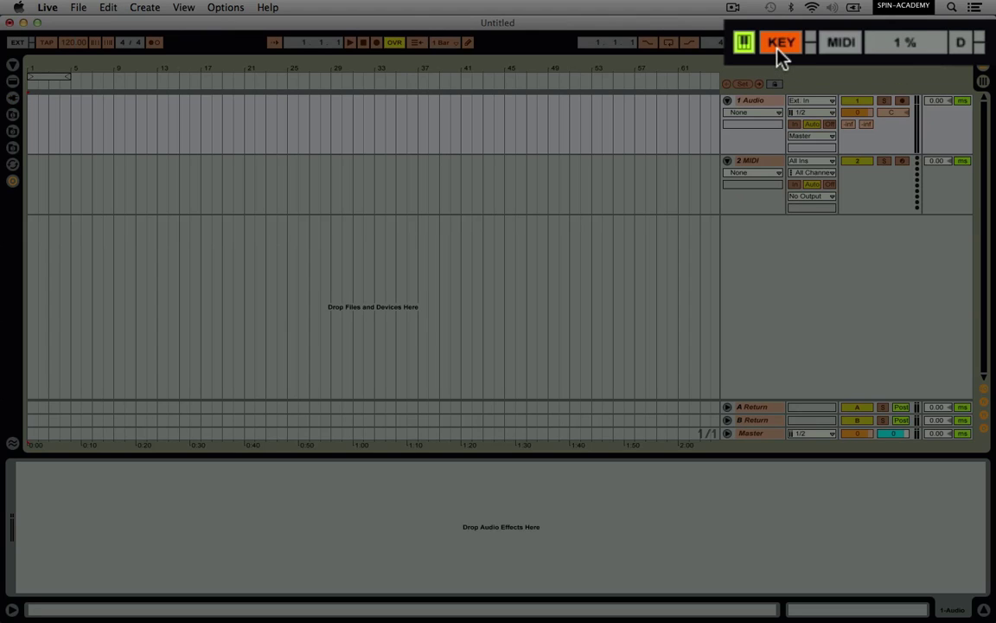
{"action": "left_click", "coordinate": [865, 114]}
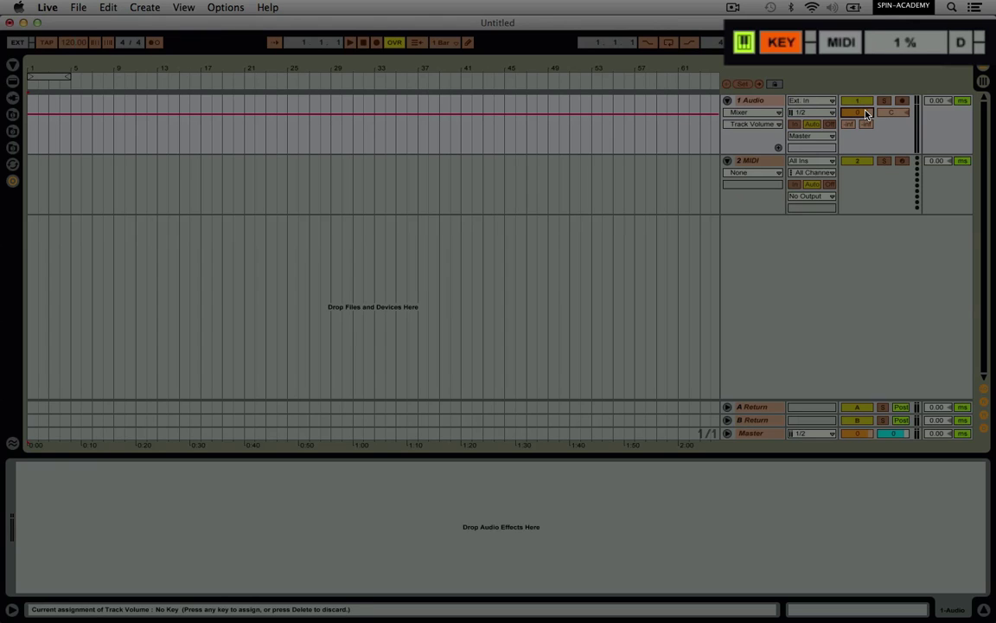
{"action": "key", "text": "k"}
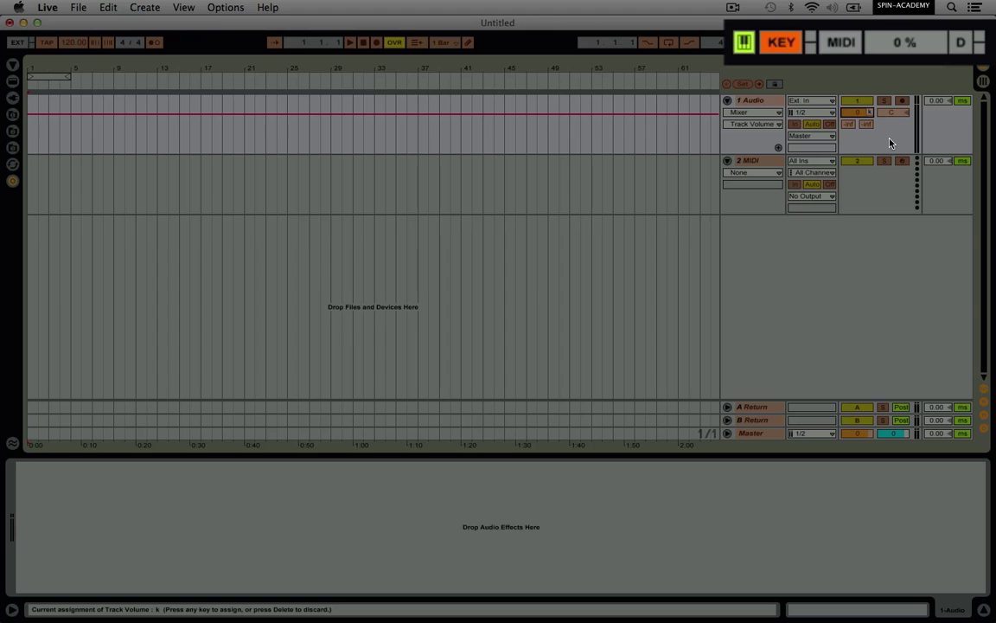
{"action": "key", "text": "Delete"}
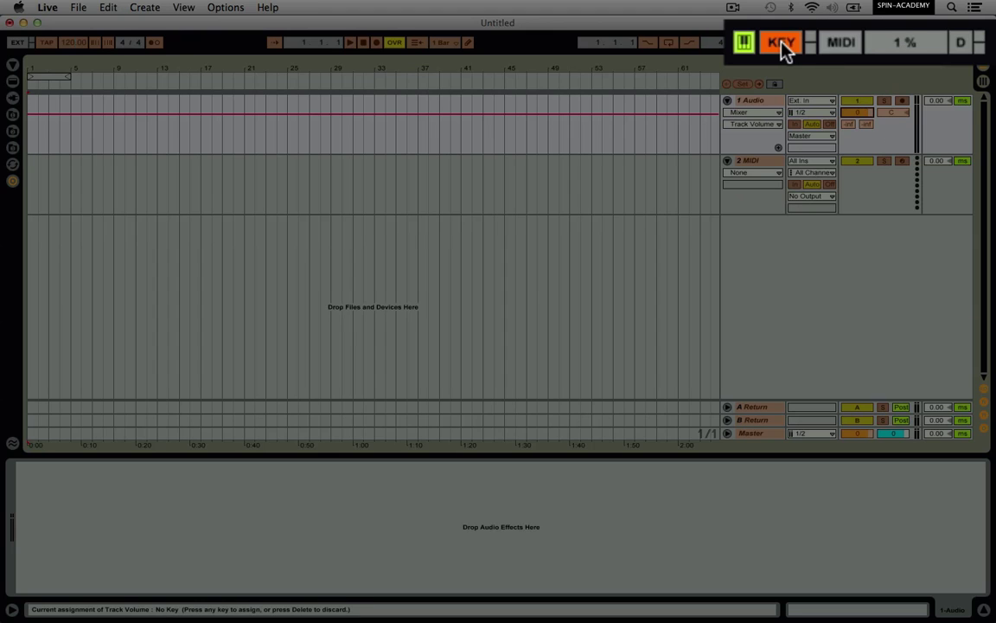
{"action": "left_click", "coordinate": [783, 45]}
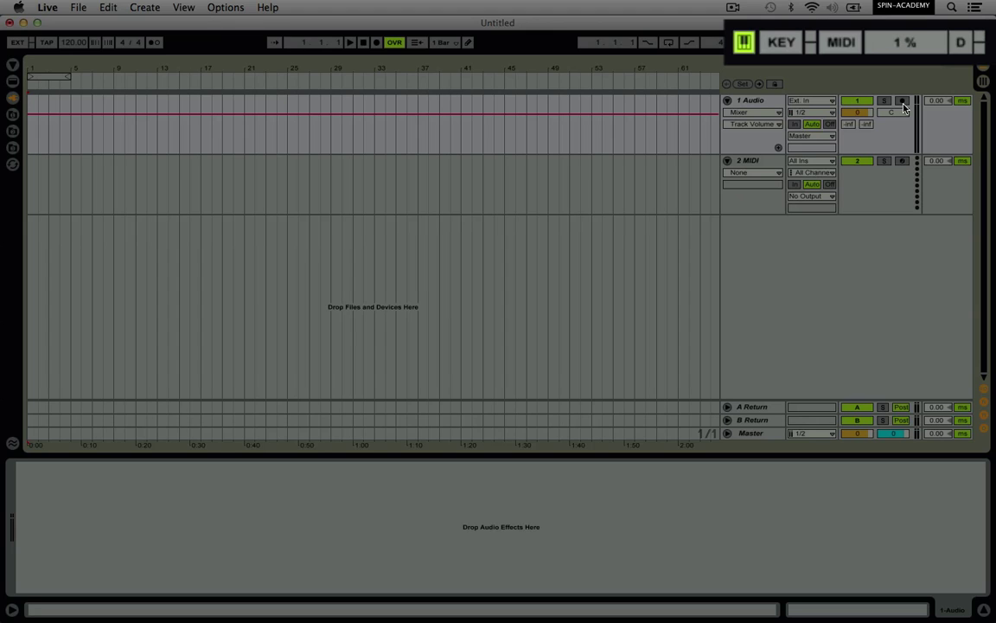
{"action": "left_click", "coordinate": [845, 45]}
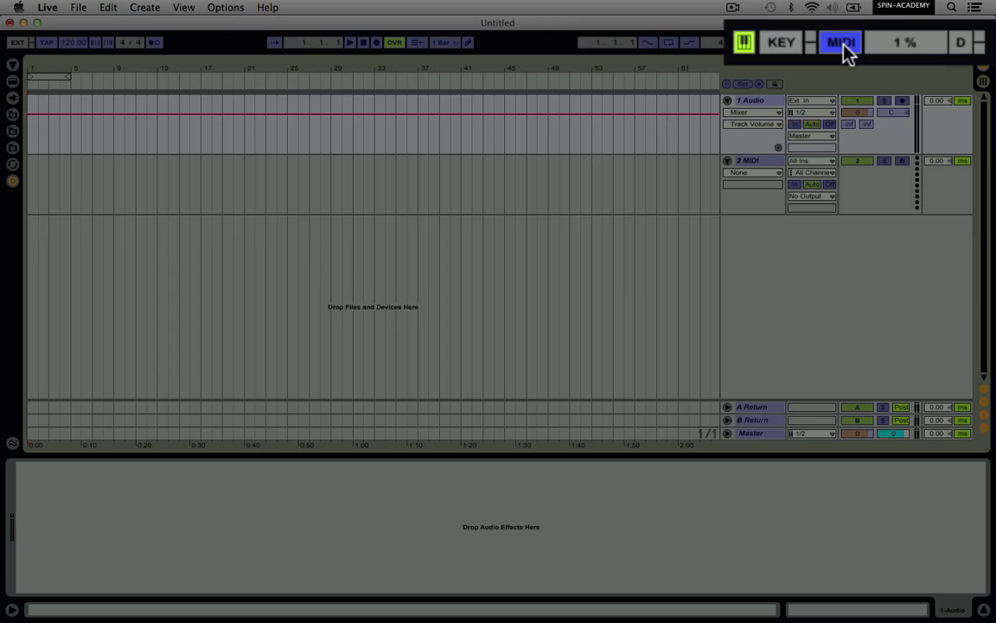
{"action": "left_click", "coordinate": [858, 112]}
{"action": "left_click", "coordinate": [868, 115]}
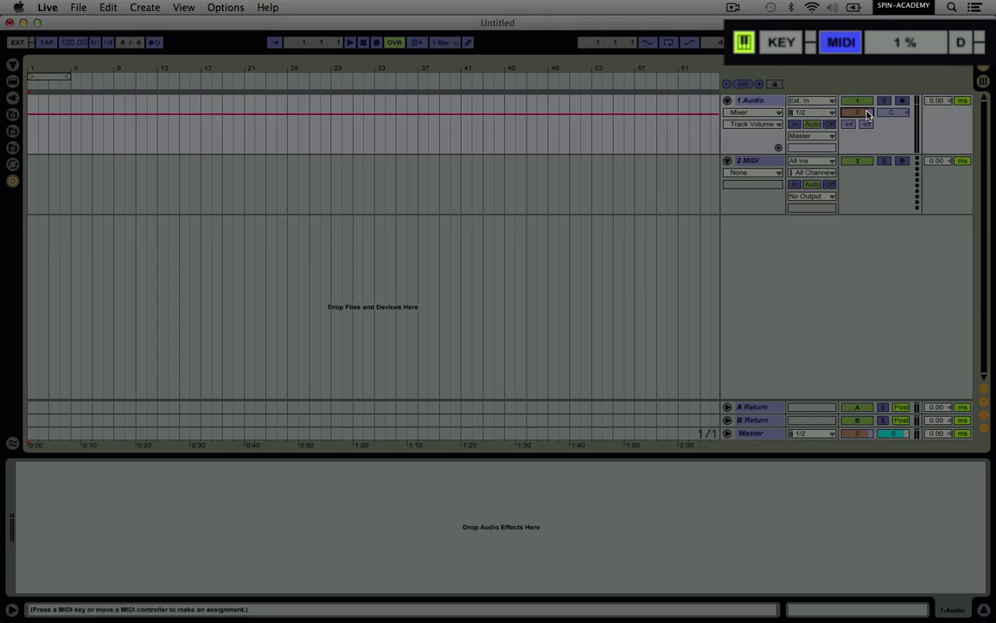
{"action": "left_click", "coordinate": [840, 48]}
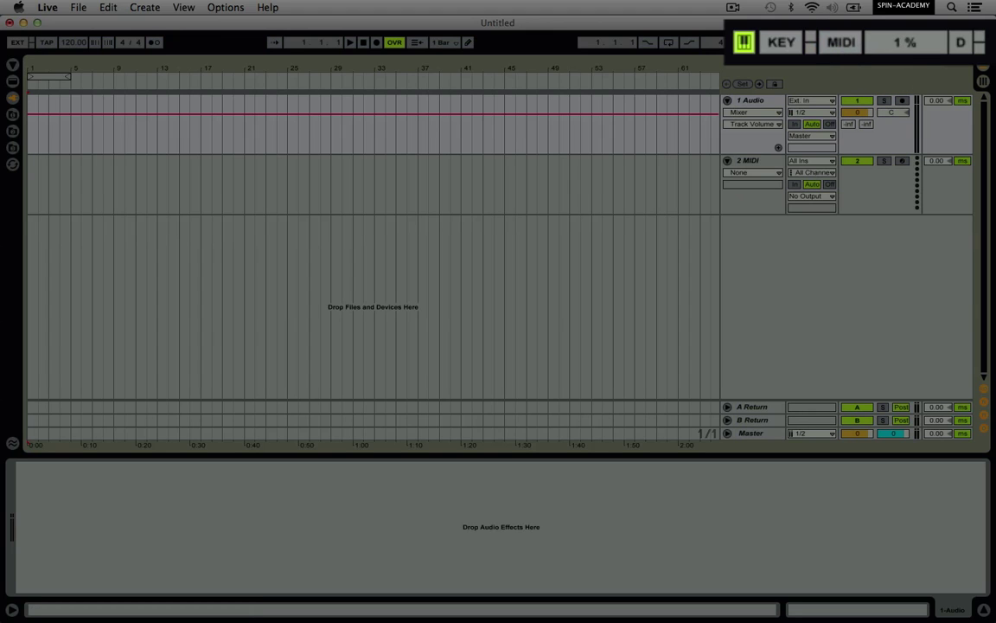
{"action": "left_click", "coordinate": [906, 43]}
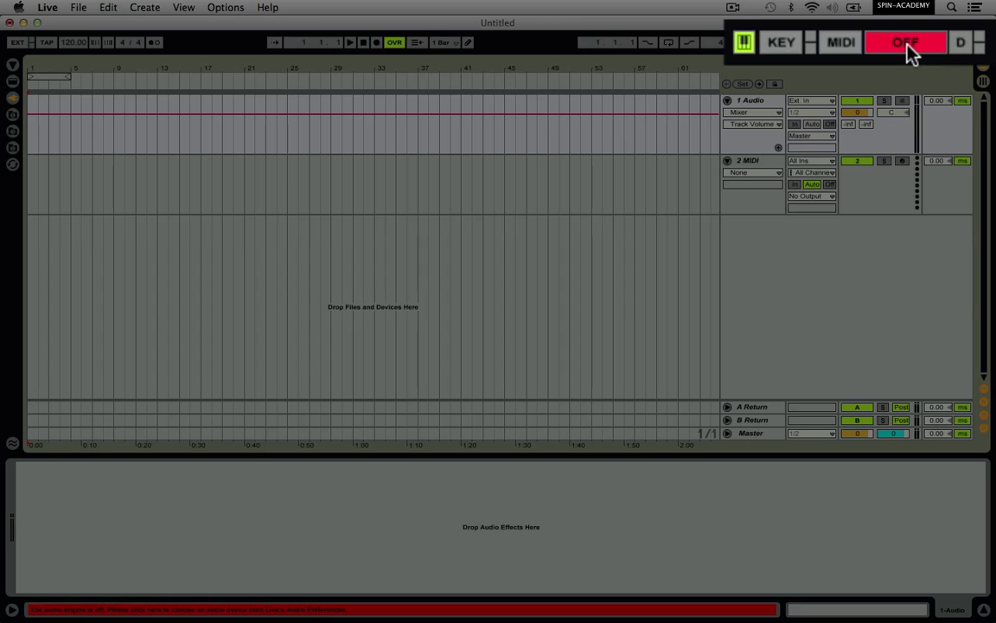
{"action": "left_click", "coordinate": [906, 45]}
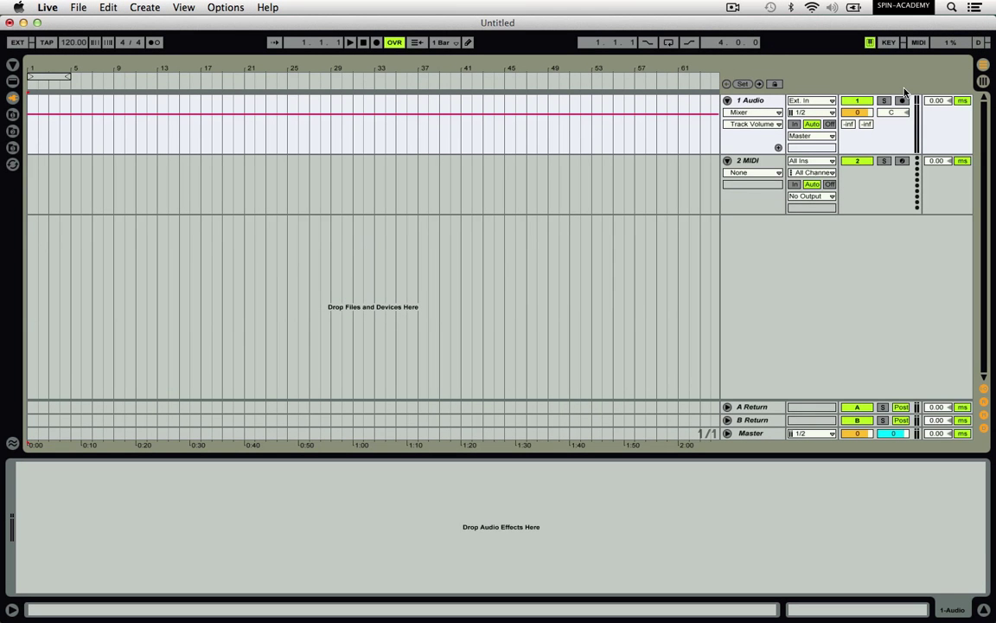
- Return to Session View and open the Plug-In Devices and Live Devices browsers
{"action": "key", "text": "Tab"}
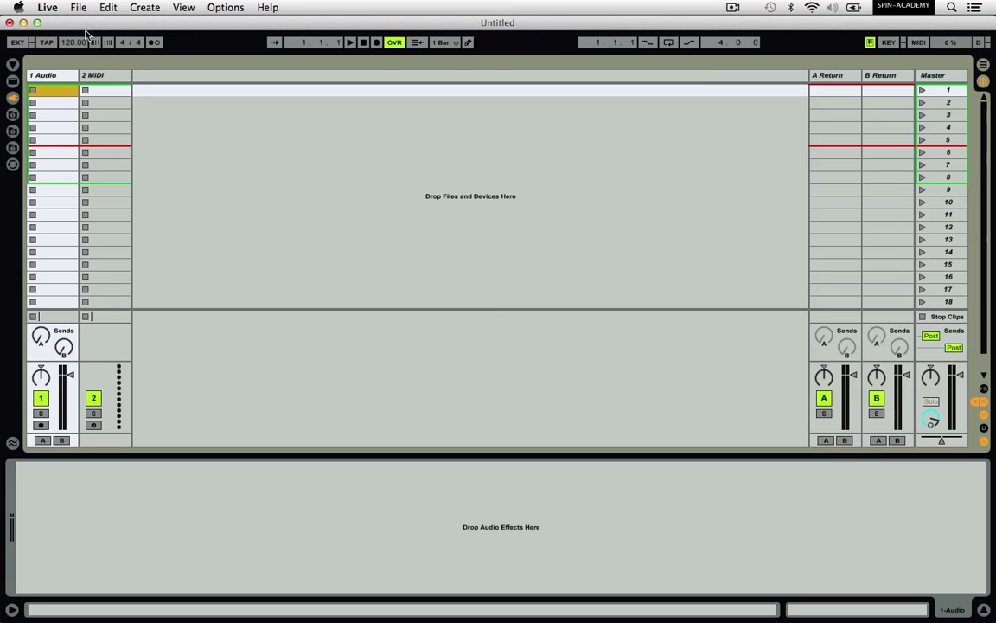
{"action": "left_click", "coordinate": [12, 65]}
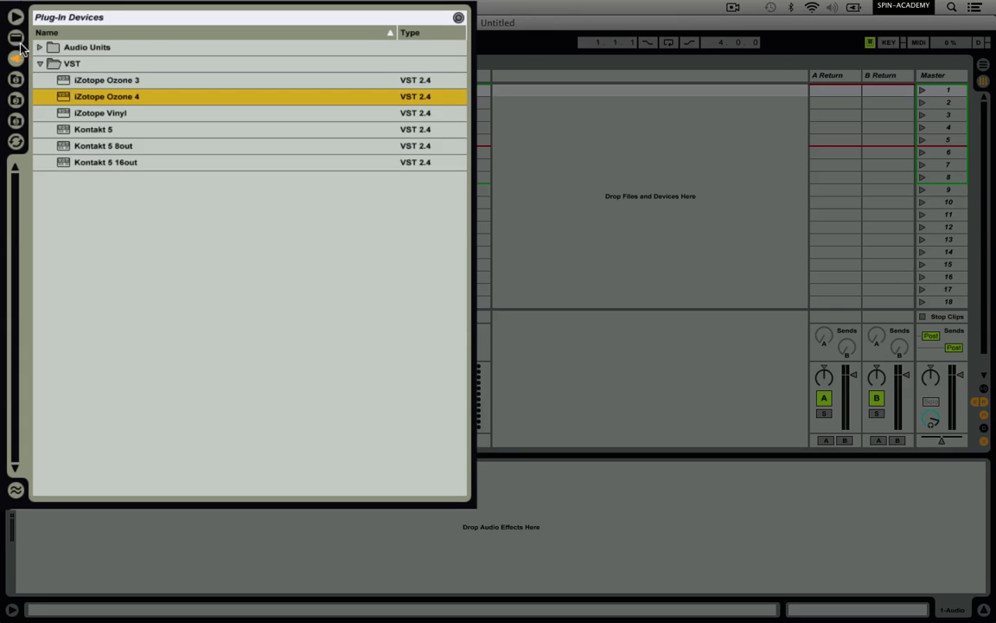
{"action": "left_click", "coordinate": [18, 18]}
{"action": "left_click", "coordinate": [17, 38]}
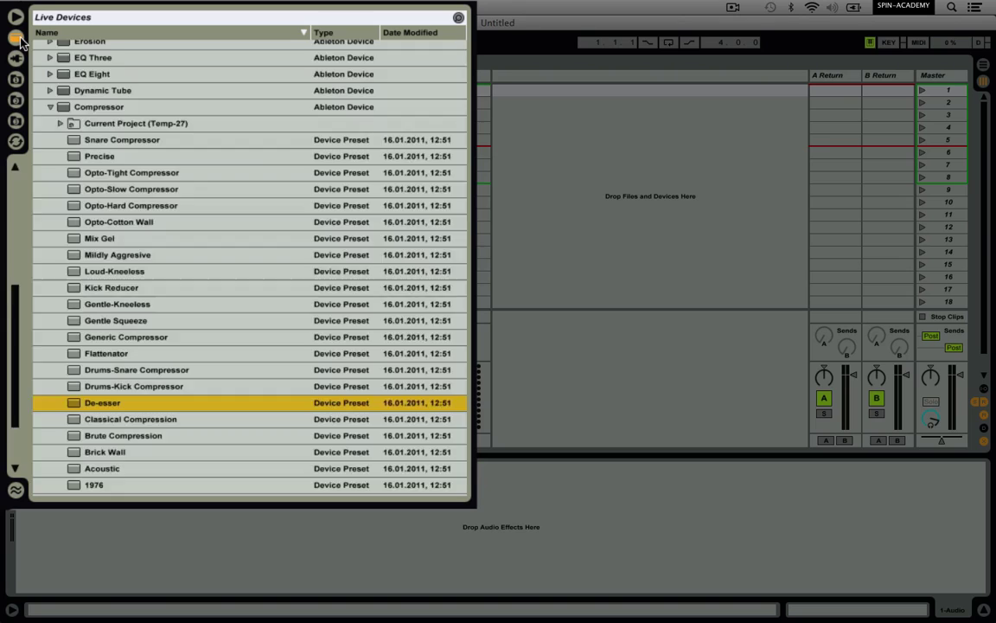
{"action": "left_click", "coordinate": [17, 38]}
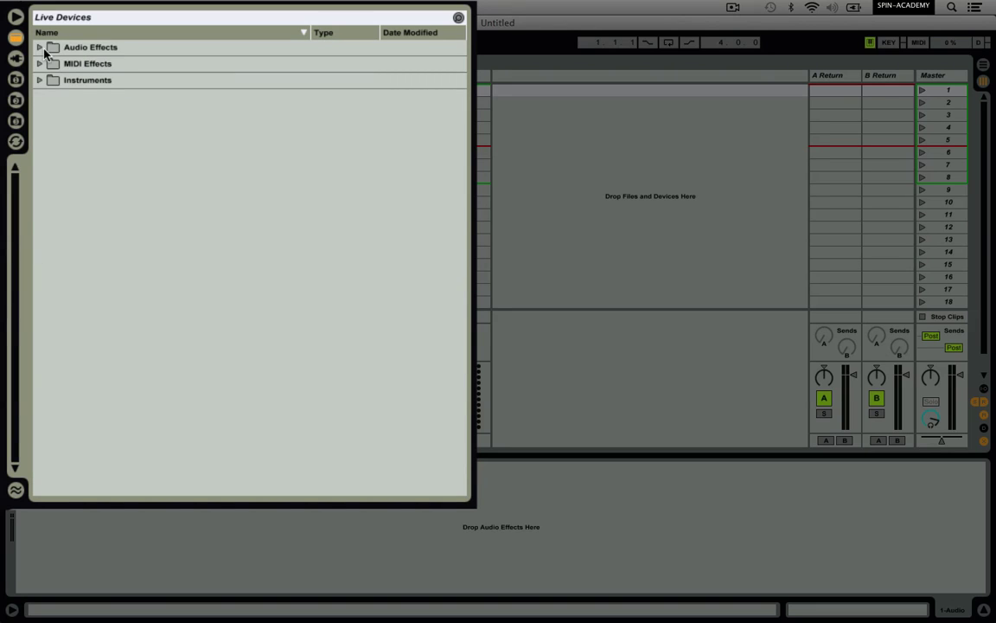
- Expand and collapse the Audio Effects, MIDI Effects and Instruments folders in Live Devices
{"action": "left_click", "coordinate": [39, 47]}
{"action": "left_click", "coordinate": [39, 47]}
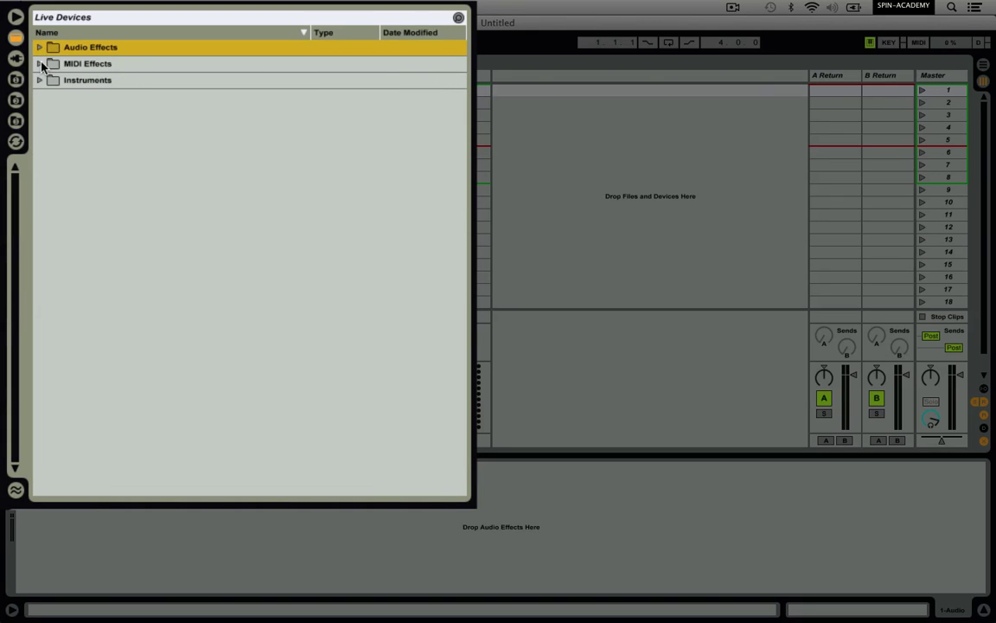
{"action": "left_click", "coordinate": [40, 63]}
{"action": "left_click", "coordinate": [40, 63]}
{"action": "left_click", "coordinate": [40, 80]}
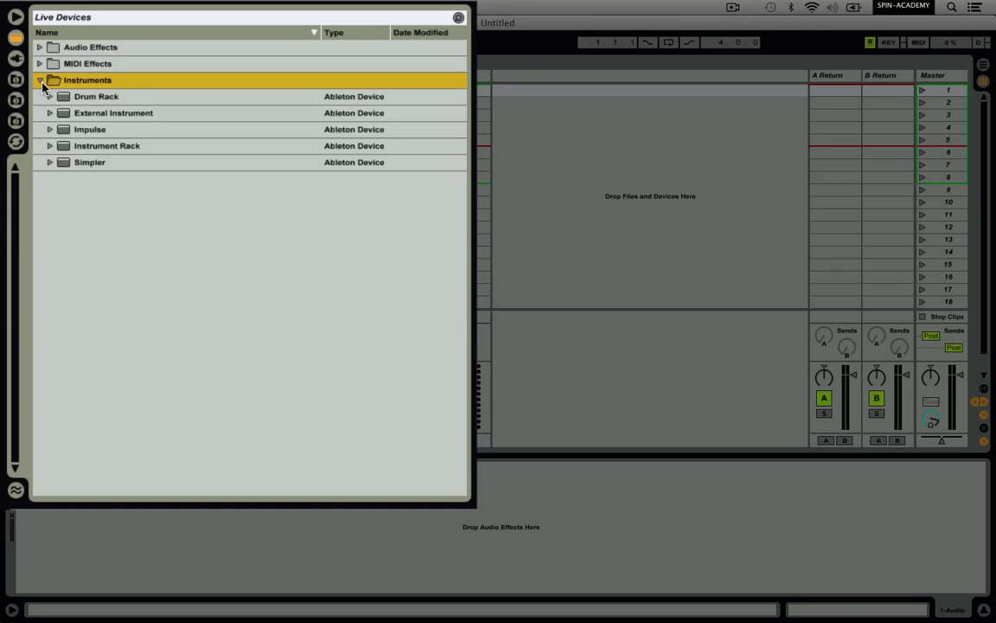
{"action": "left_click", "coordinate": [39, 80]}
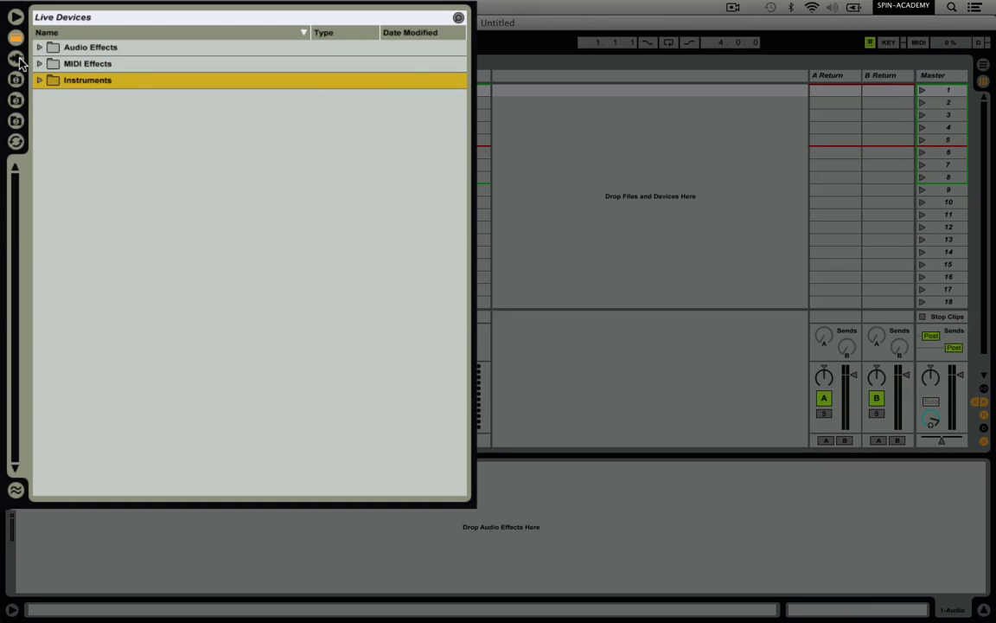
- Browse the VST and Audio Units plug-in folders, then show the Library's sample files
{"action": "left_click", "coordinate": [17, 58]}
{"action": "left_click", "coordinate": [40, 64]}
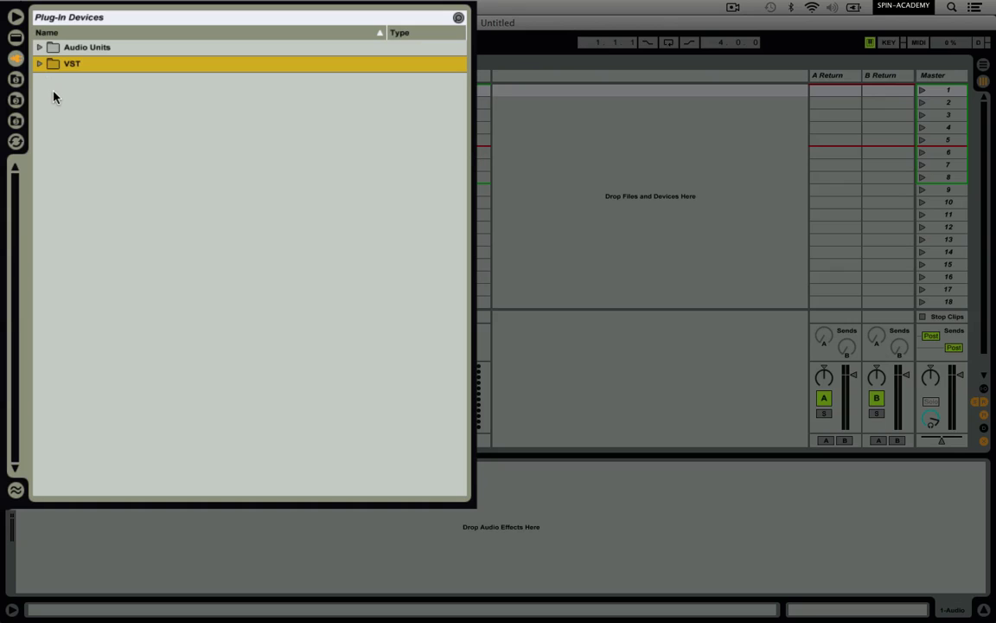
{"action": "left_click", "coordinate": [40, 48]}
{"action": "left_click", "coordinate": [40, 47]}
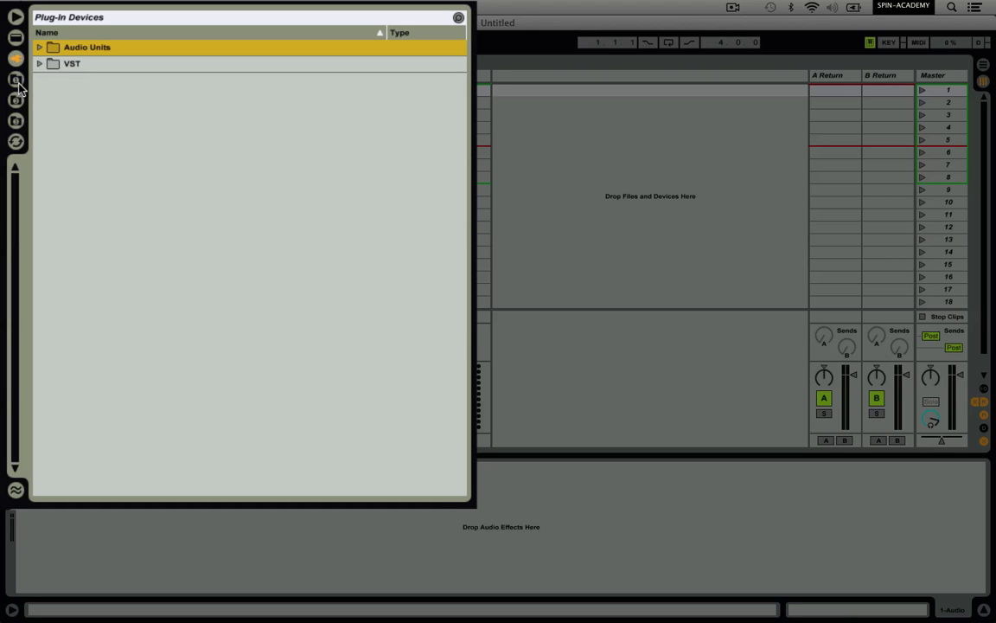
{"action": "left_click", "coordinate": [15, 80]}
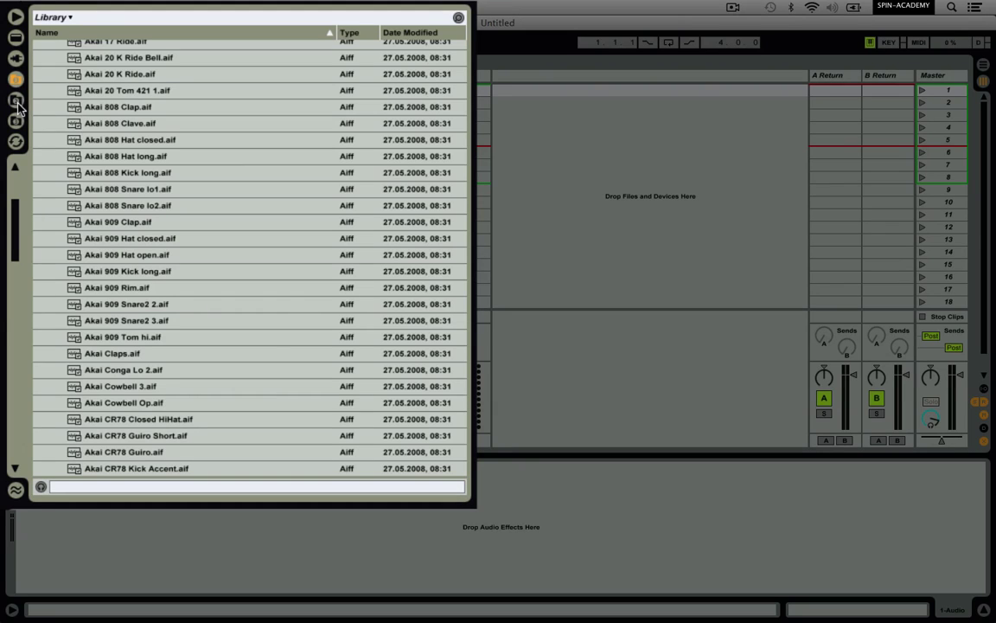
- Browse All Volumes, the home folder and Grooves, then preview Akai 808 Snare lo1.aif from the Library
{"action": "left_click", "coordinate": [15, 100]}
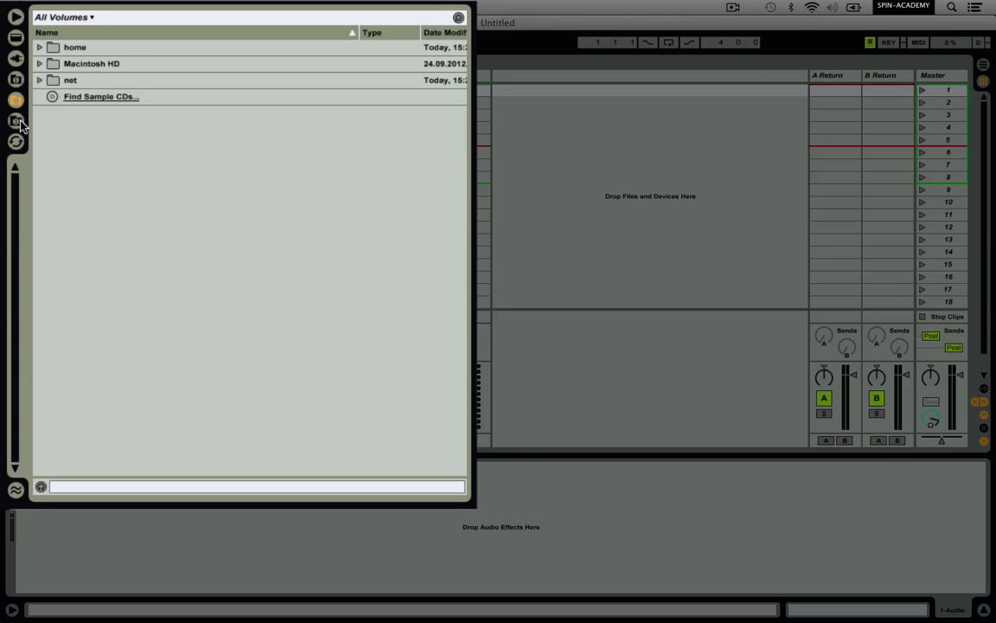
{"action": "left_click", "coordinate": [18, 122]}
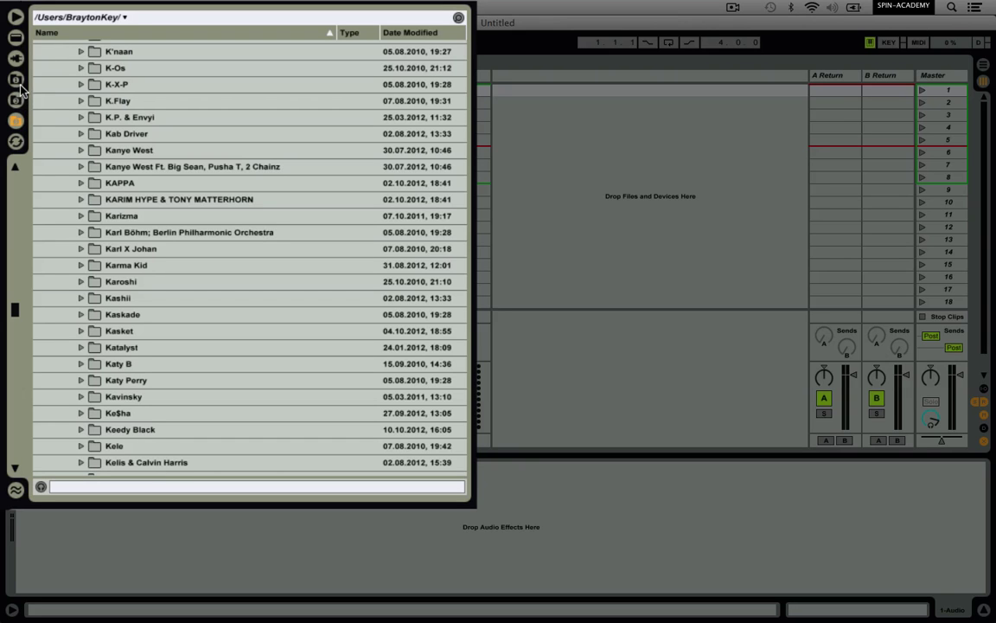
{"action": "left_click", "coordinate": [17, 79]}
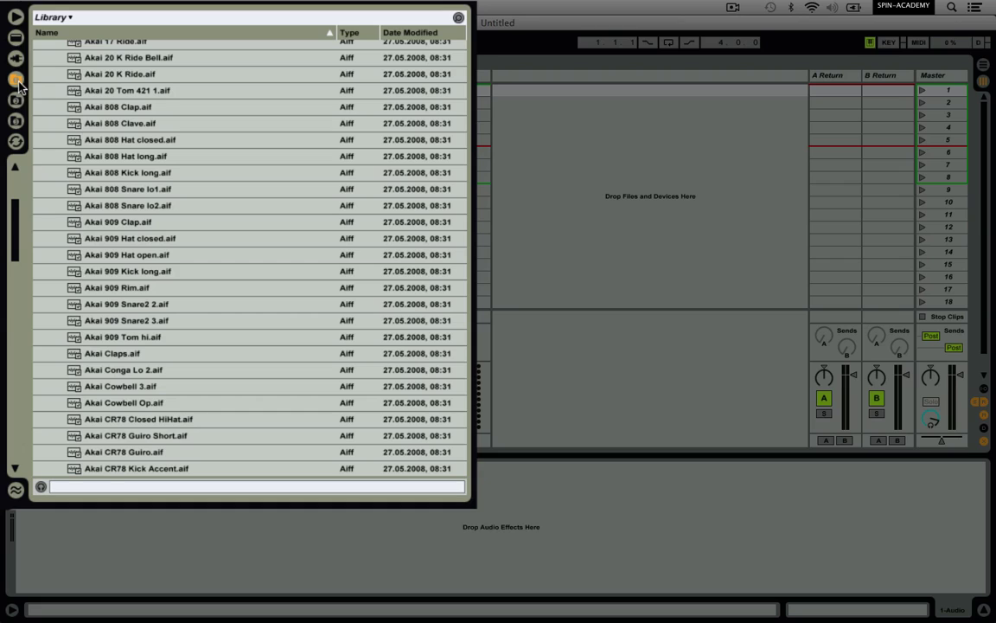
{"action": "left_click", "coordinate": [16, 142]}
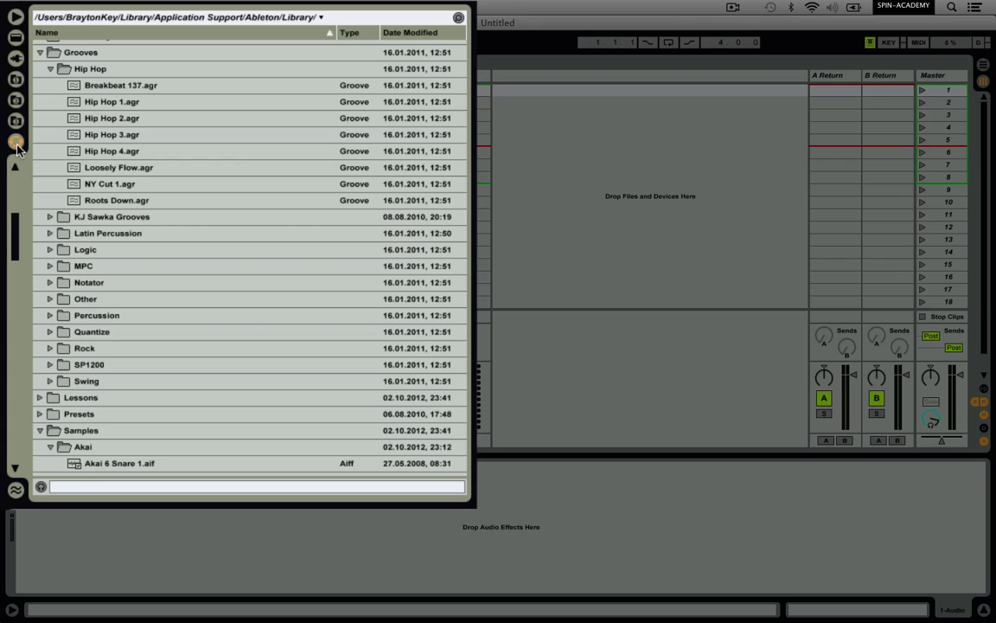
{"action": "left_click", "coordinate": [15, 82]}
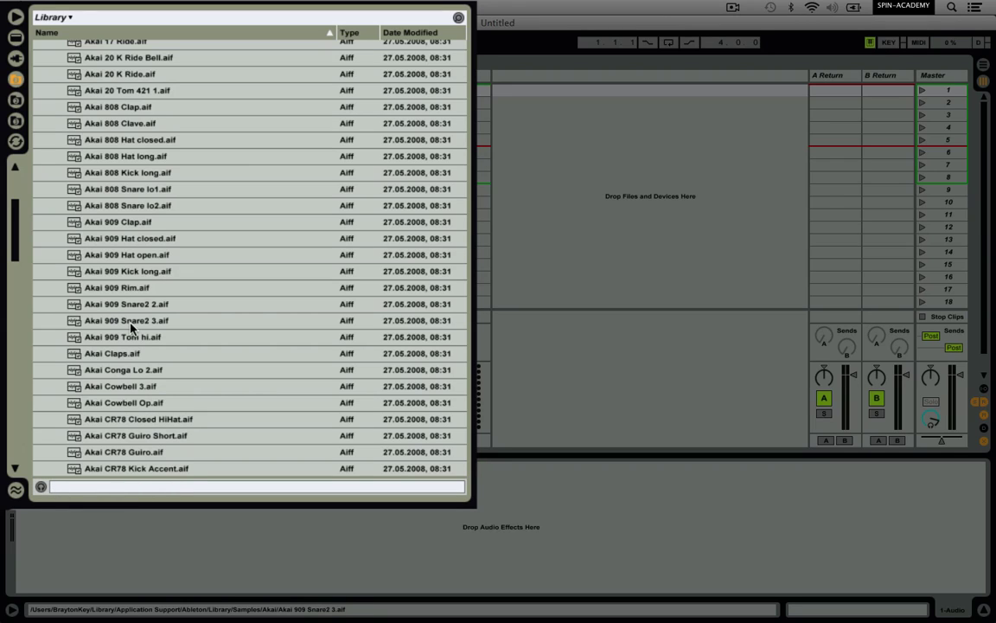
{"action": "left_click", "coordinate": [124, 190]}
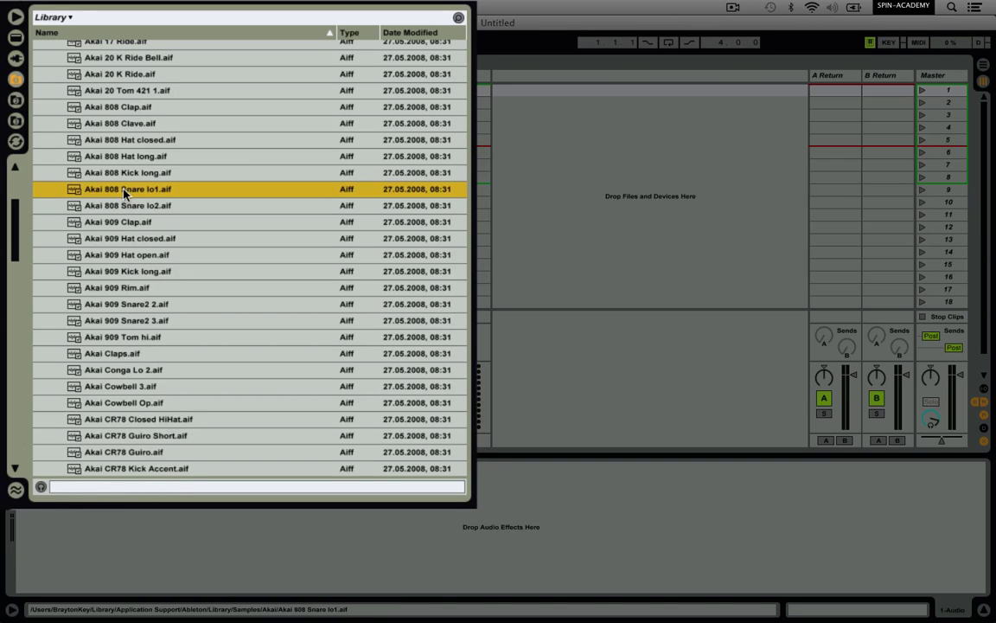
{"action": "left_click", "coordinate": [42, 488]}
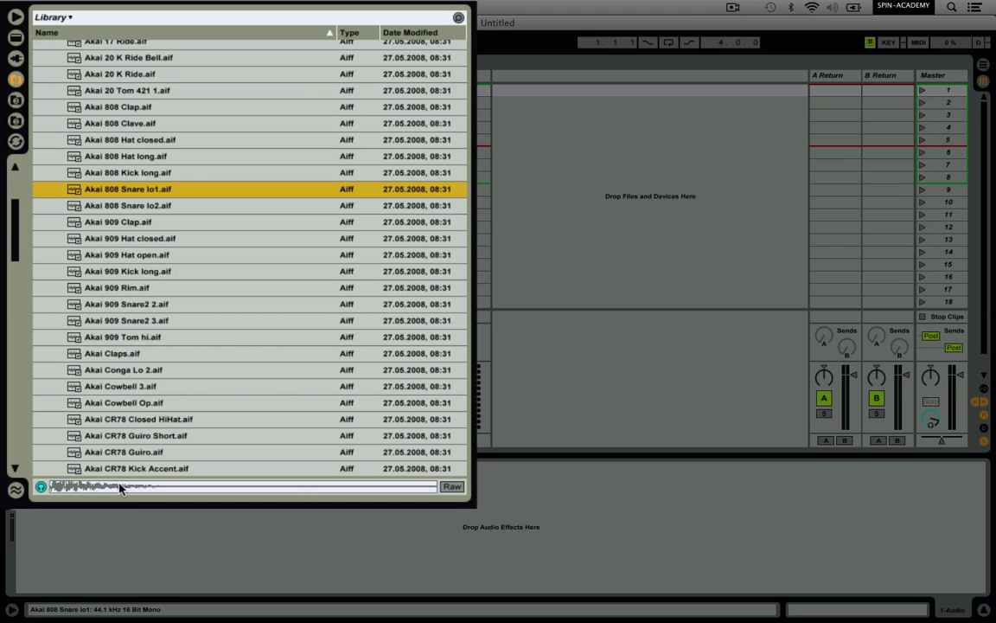
{"action": "left_click", "coordinate": [16, 492]}
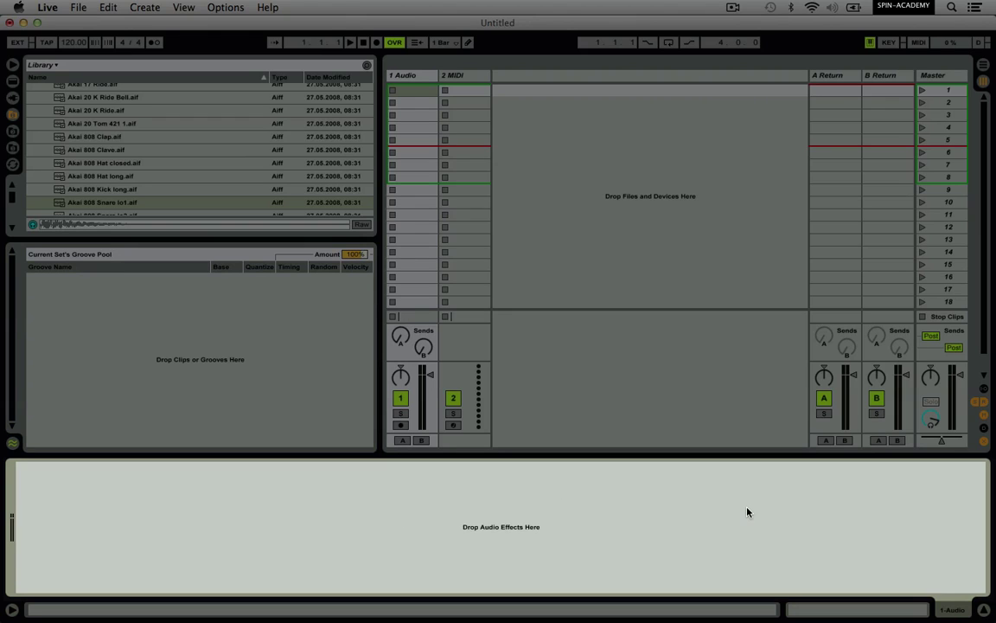
{"action": "key", "text": "shift+Tab"}
{"action": "key", "text": "shift+Tab"}
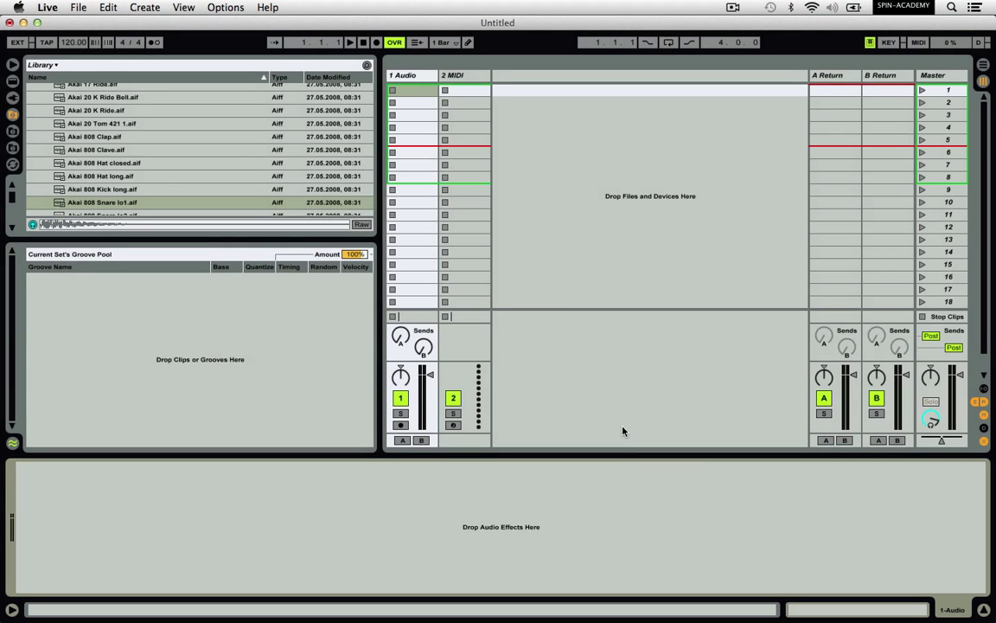
{"action": "left_click", "coordinate": [12, 443]}
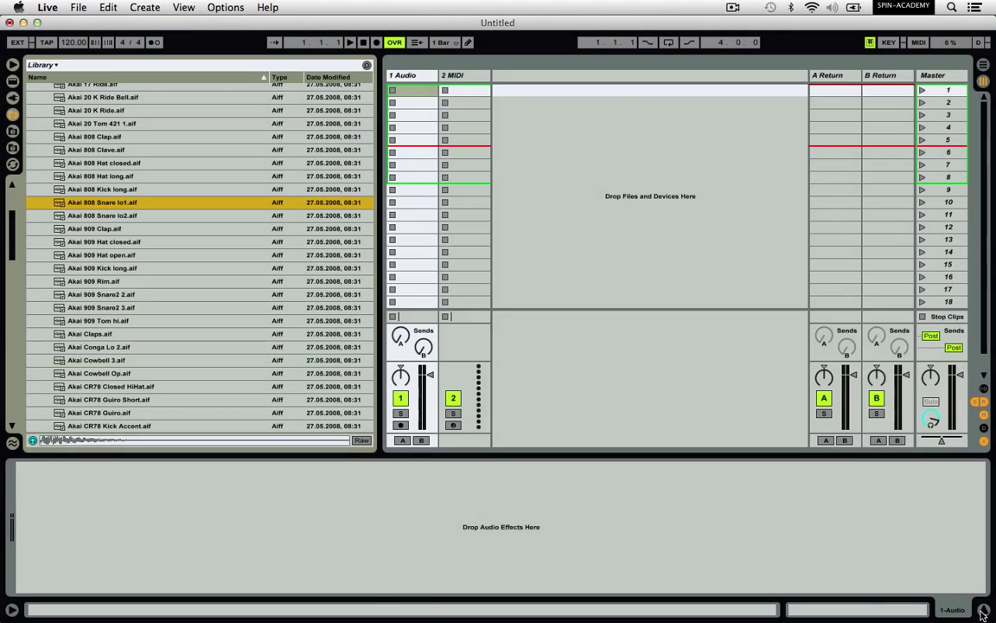
- Hide and reshow the Detail View, then switch it from track effects to Clip View
{"action": "left_click", "coordinate": [980, 610]}
{"action": "left_click", "coordinate": [982, 612]}
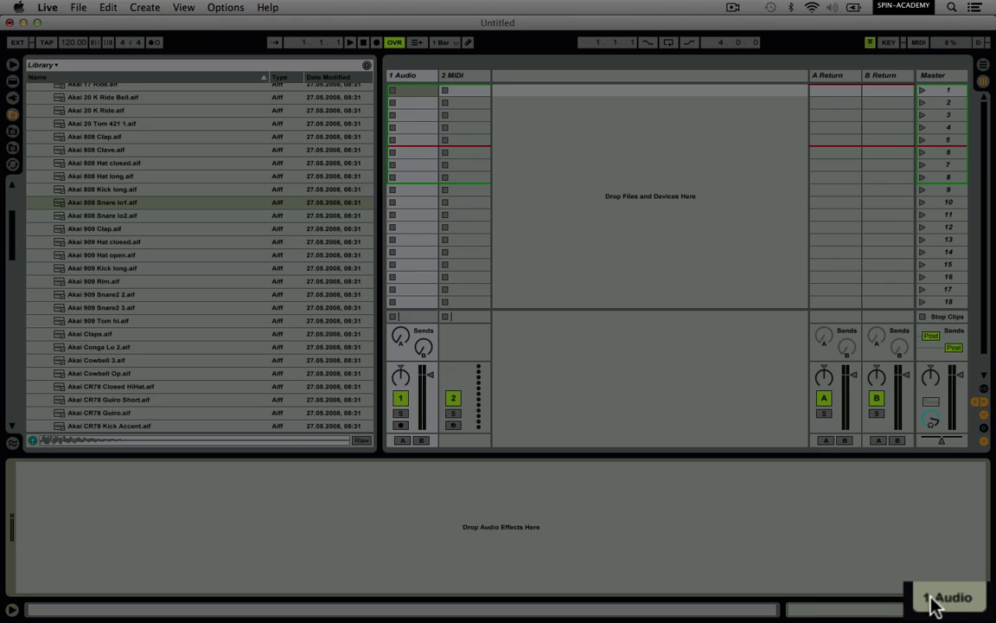
{"action": "left_click", "coordinate": [877, 610]}
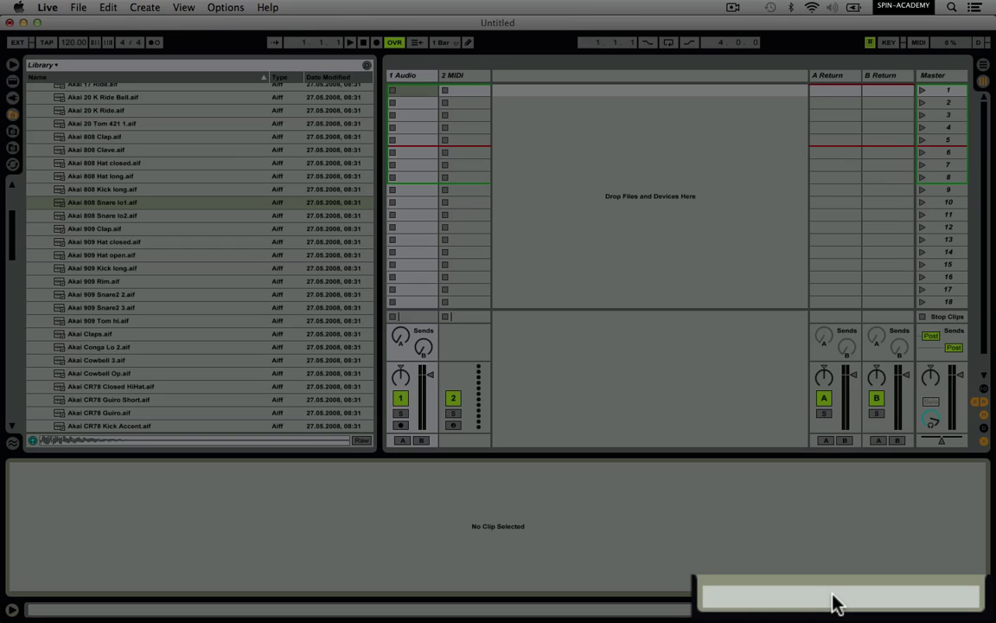
- Flip the Detail View to Track View and back to Clip View
{"action": "left_click", "coordinate": [986, 614]}
{"action": "left_click", "coordinate": [986, 613]}
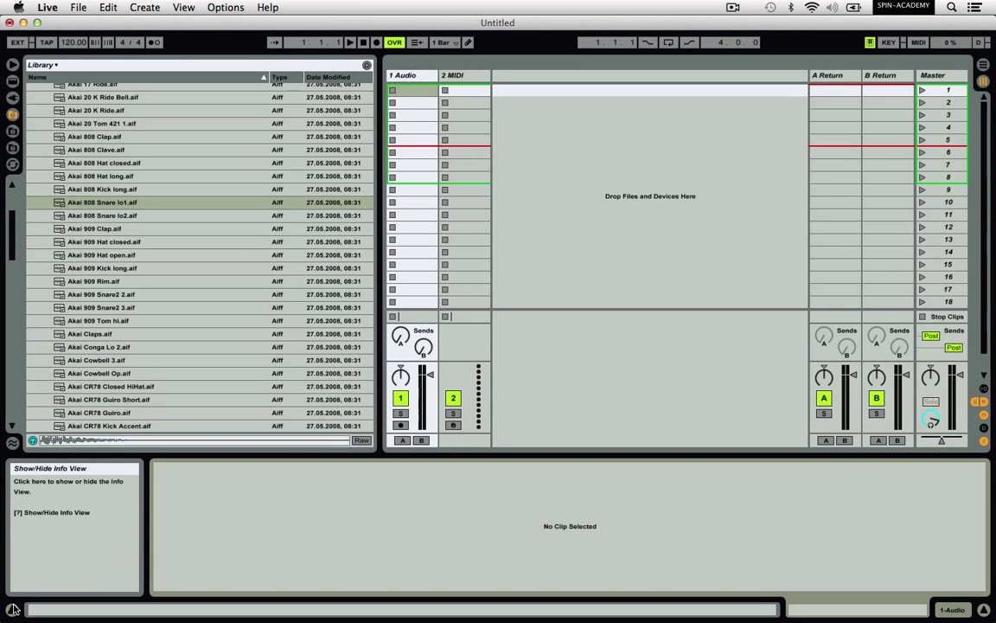
- Collapse the Info View at the bottom left and the browser at the top left
{"action": "left_click", "coordinate": [12, 609]}
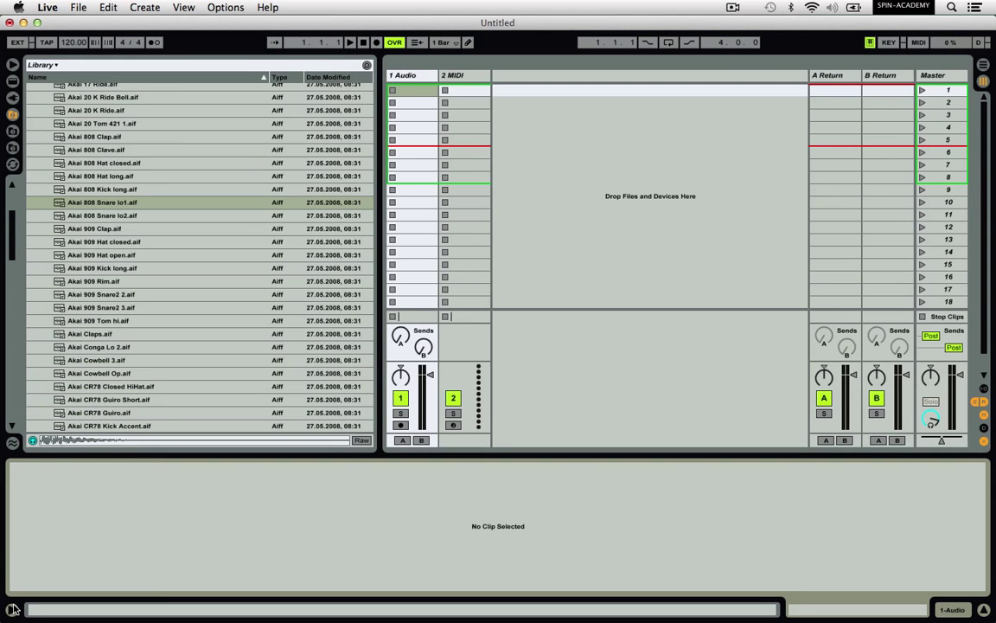
{"action": "left_click", "coordinate": [12, 64]}
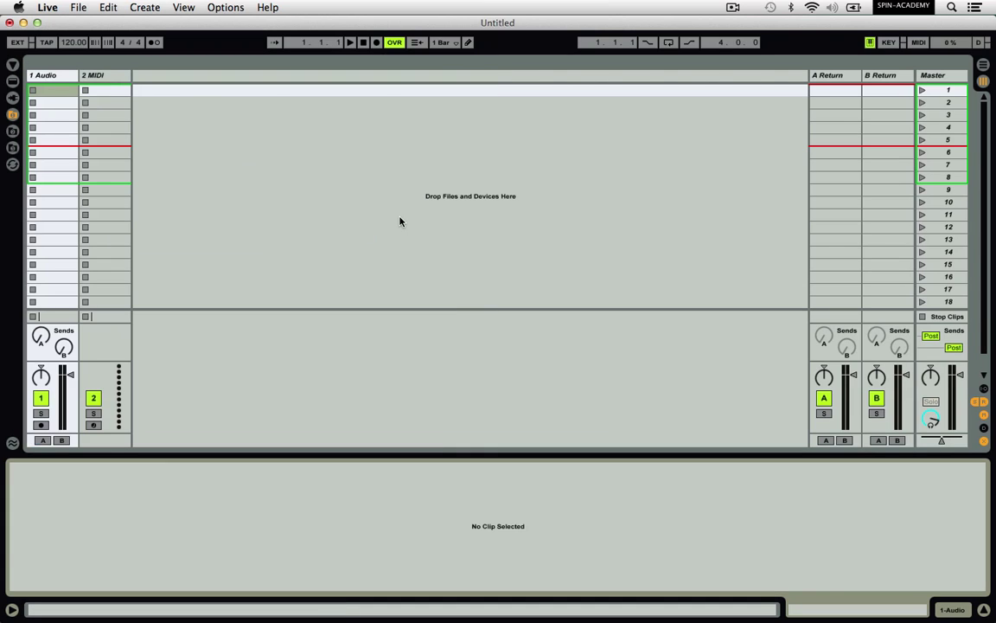